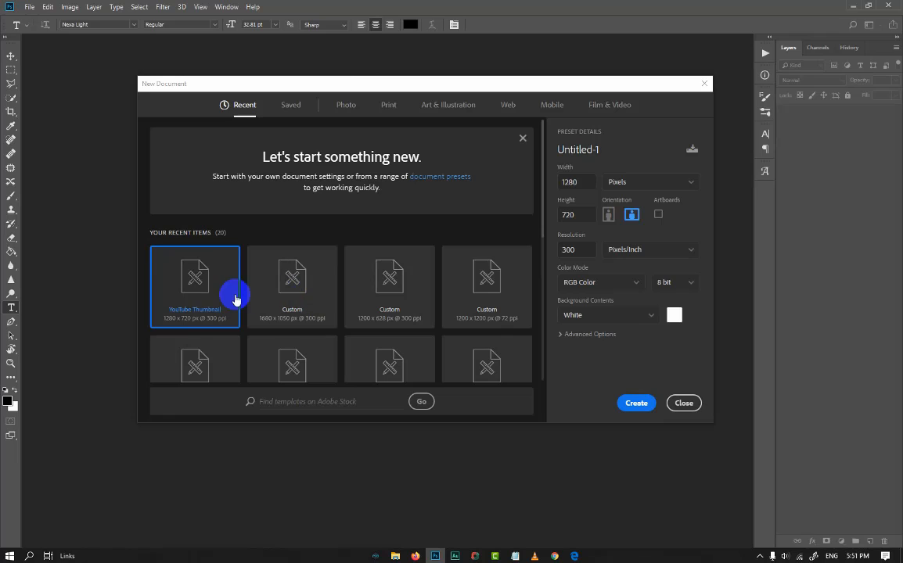
Step: Create a 1680 x 1050 px document at 300 pixels/inch with a white background and unlock the Background layer
left_click(280, 291)
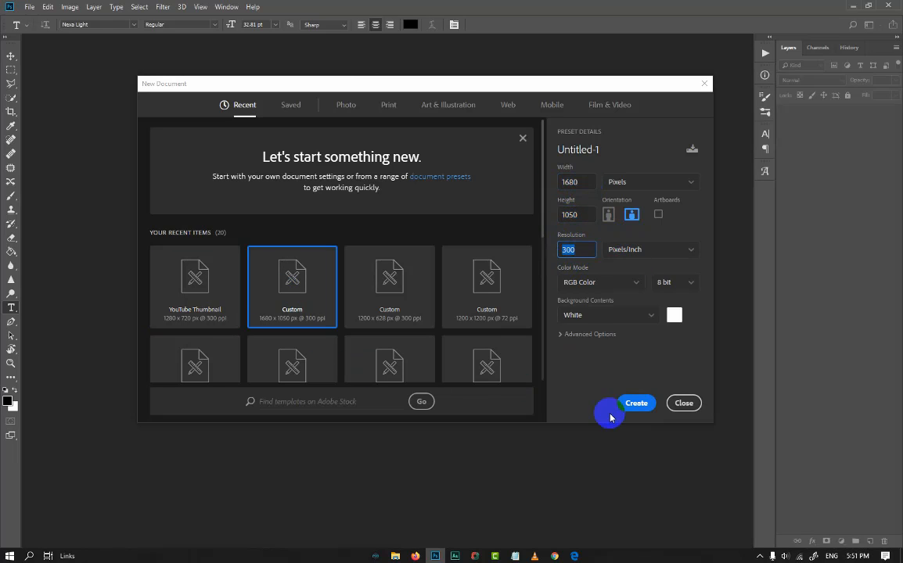
left_click(637, 407)
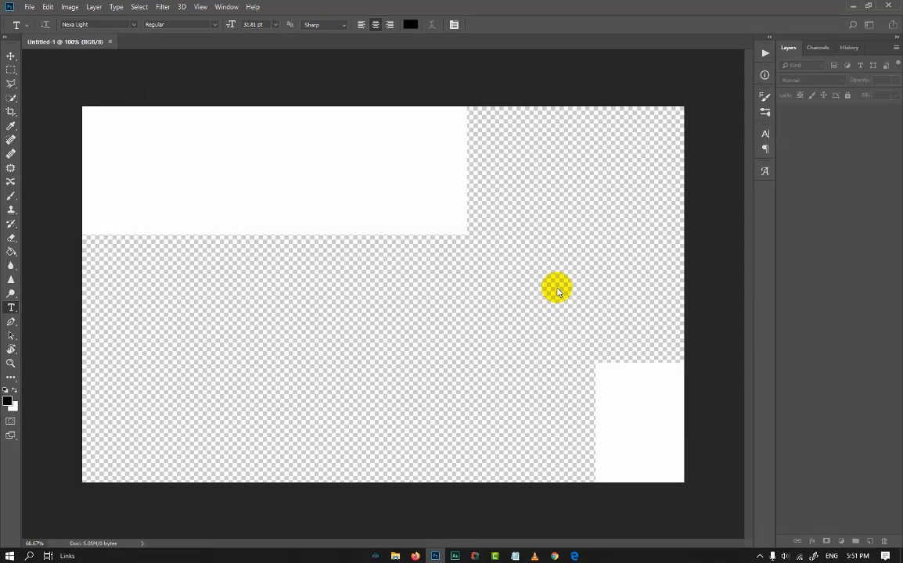
key("ctrl+plus")
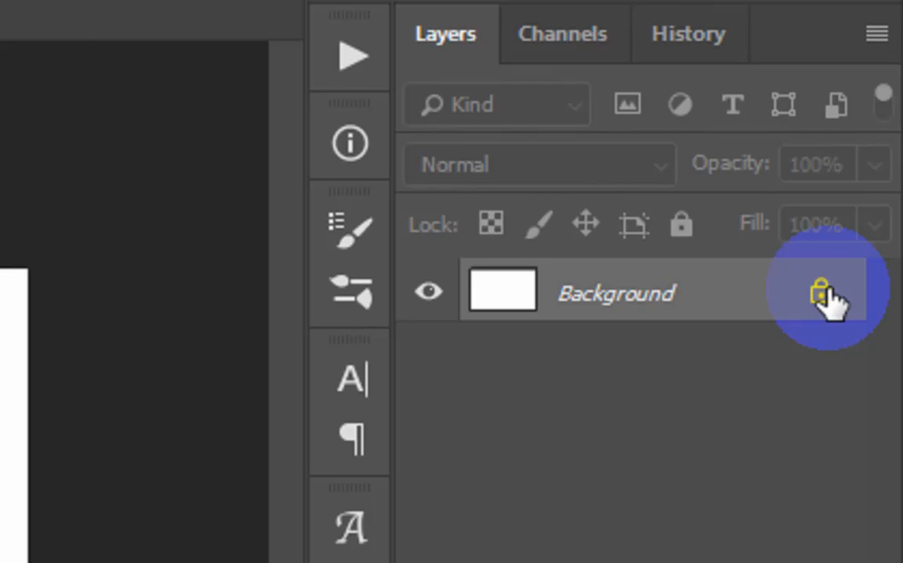
left_click(883, 112)
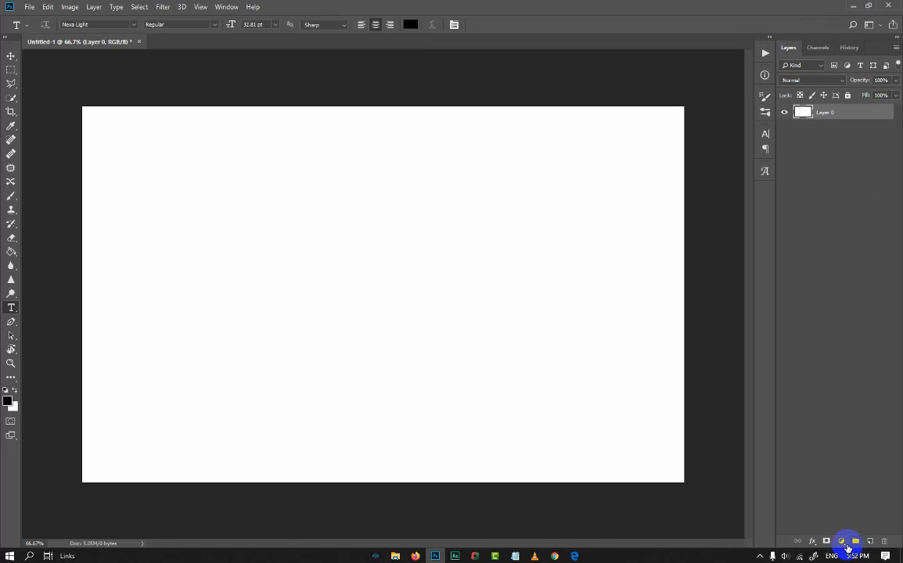
Step: Add a Gradient fill layer above the white layer and load the Red, Green preset into its gradient
left_click(843, 543)
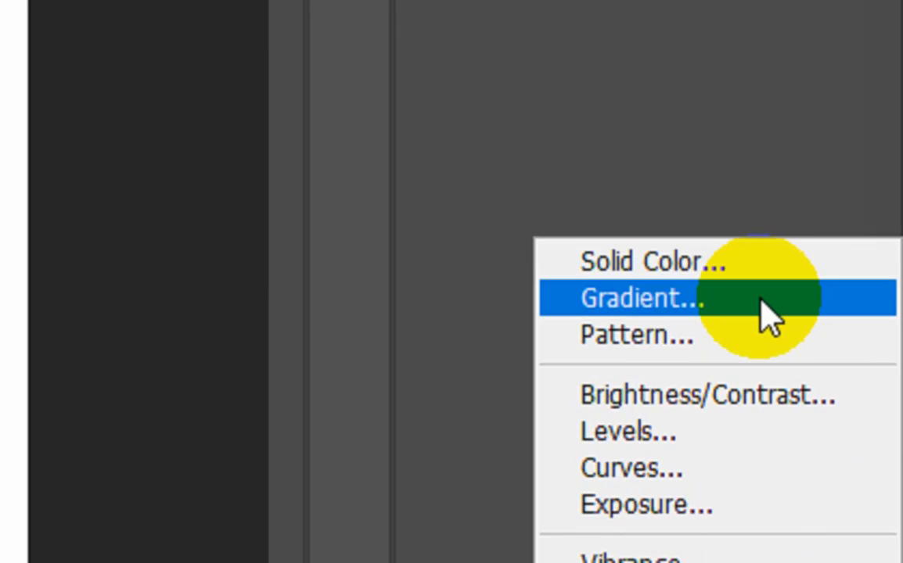
left_click(766, 317)
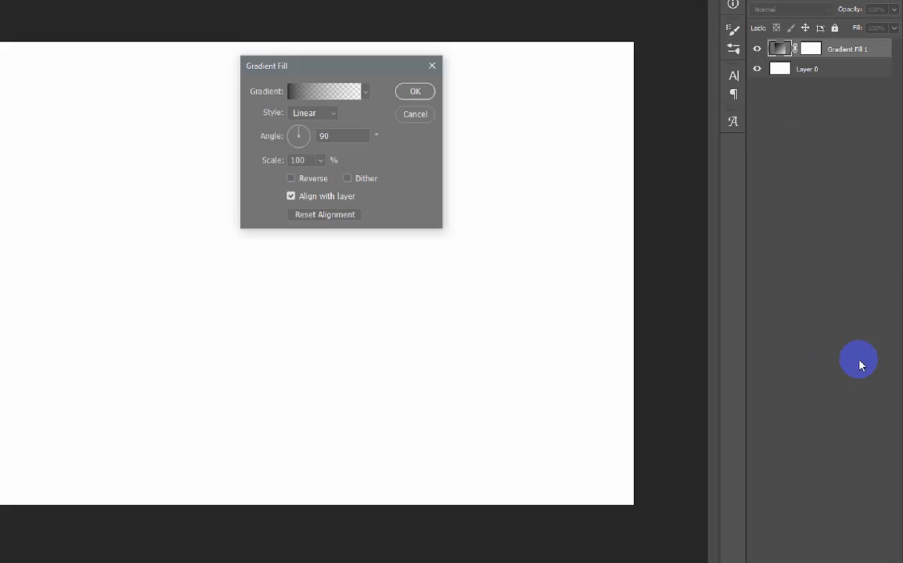
left_click_drag(449, 121, 617, 126)
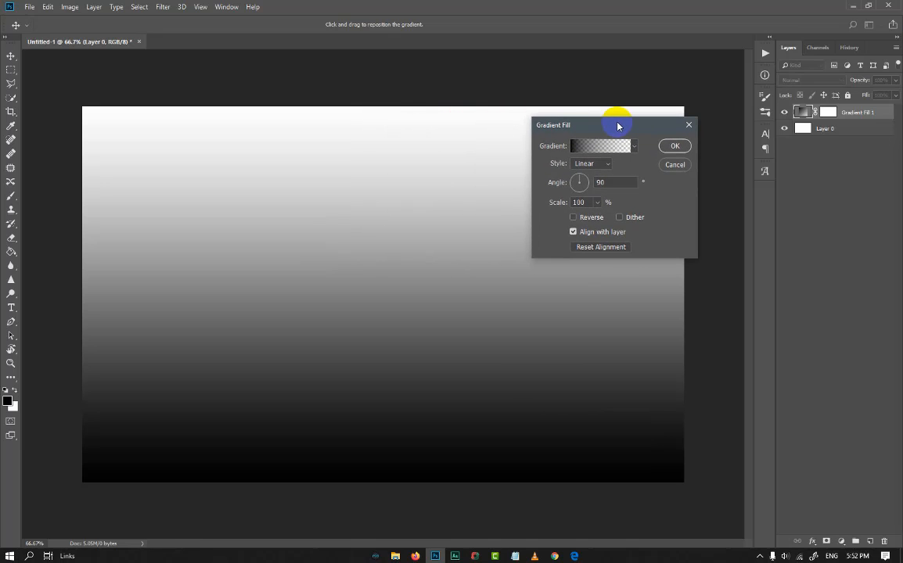
left_click(601, 149)
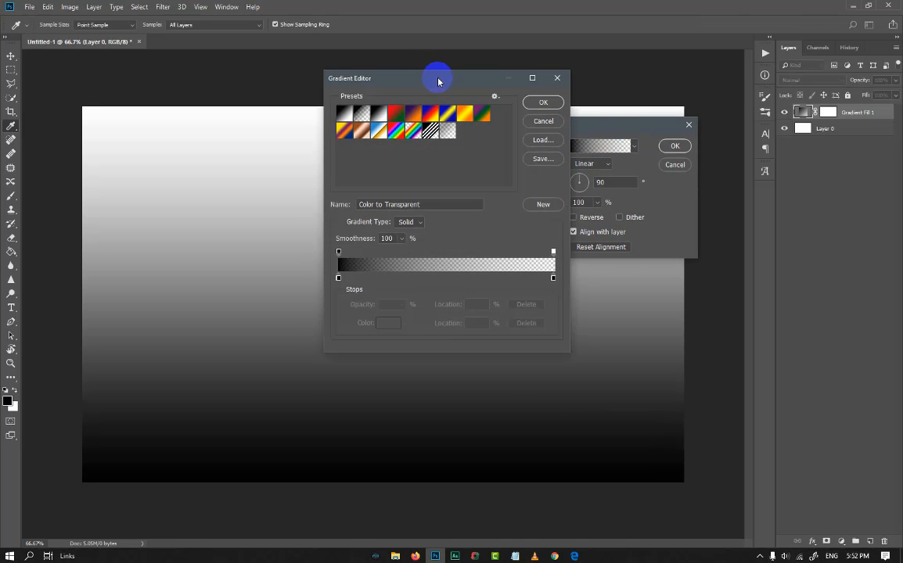
left_click_drag(433, 75, 606, 85)
left_click(560, 117)
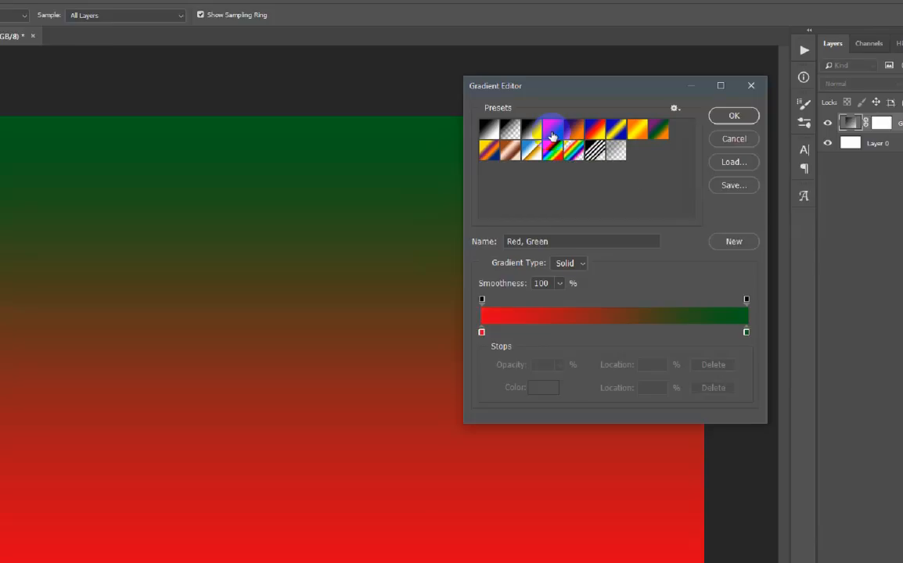
Step: Select the gradient's starting color stop, switch to uiGradients in Chrome and browse to the Virgin America gradient for its first color code
left_click(504, 282)
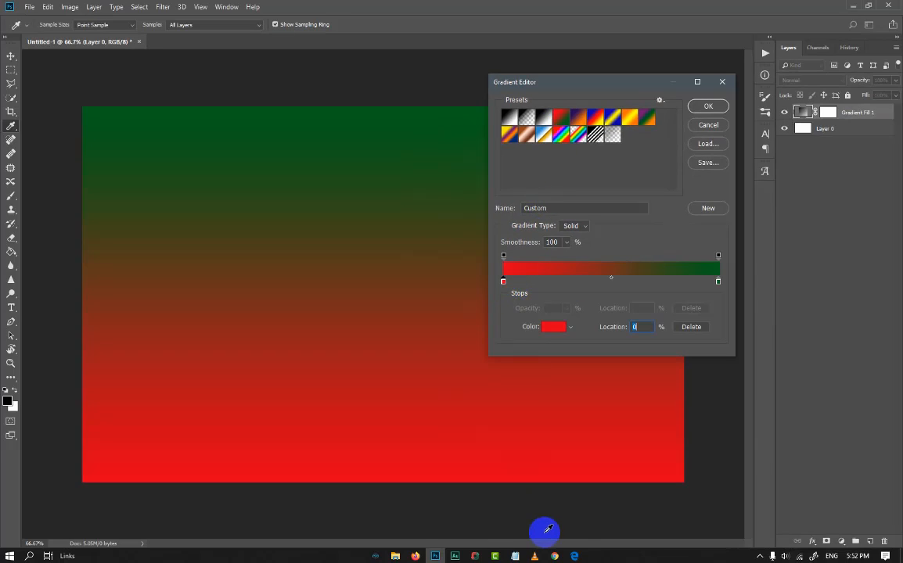
left_click(553, 556)
left_click(11, 321)
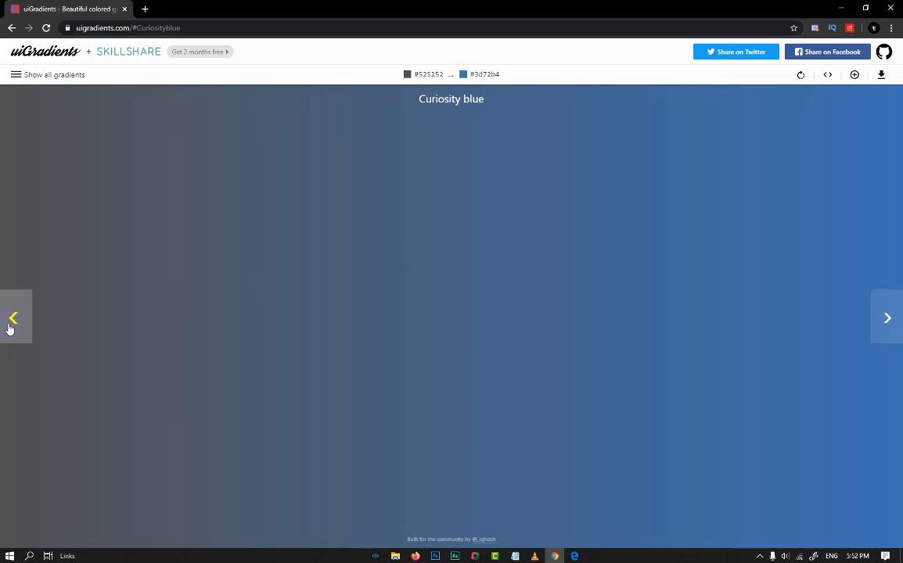
left_click(887, 326)
left_click(888, 328)
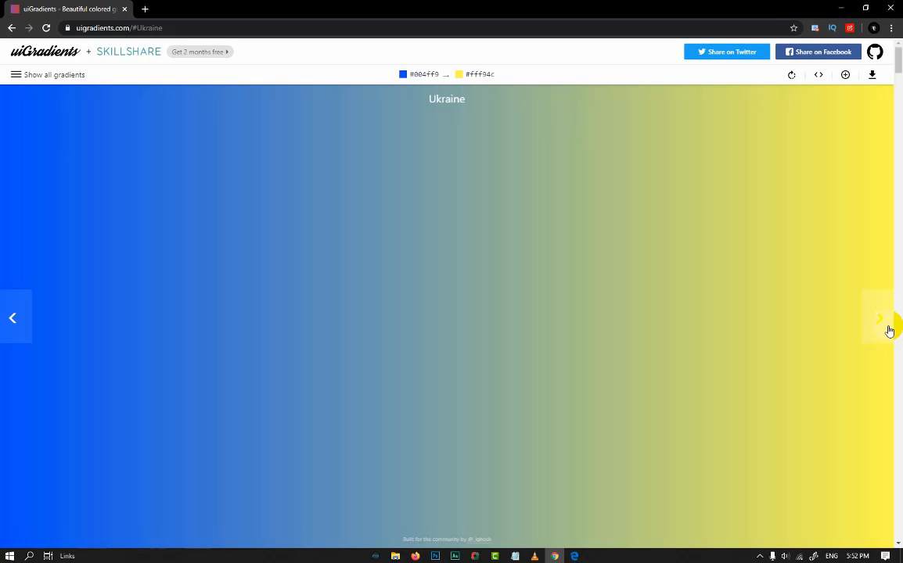
left_click(888, 328)
left_click(888, 329)
left_click(889, 330)
left_click(889, 330)
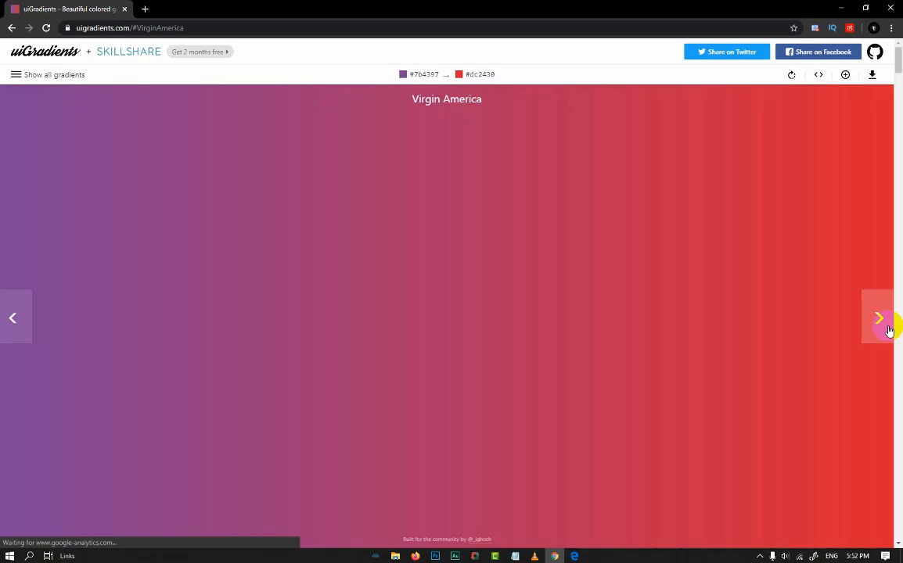
left_click(887, 327)
left_click(6, 314)
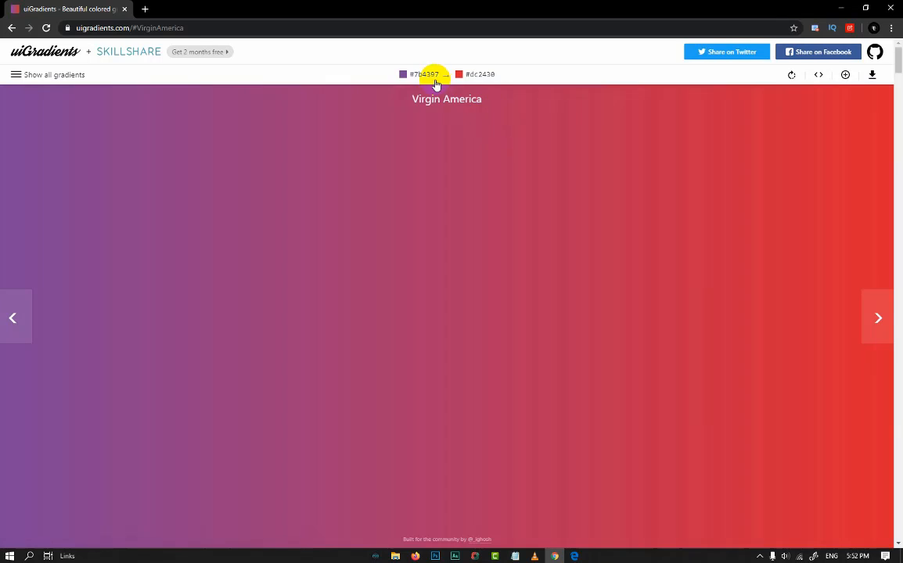
Step: Switch back to Photoshop and set the gradient's starting color stop to #7b4397
left_click(430, 557)
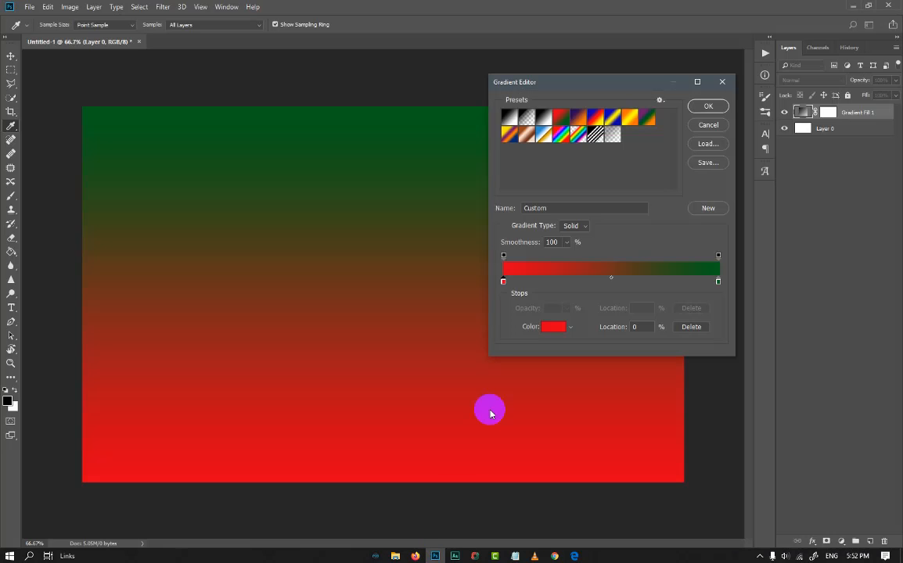
left_click(560, 329)
type("#7b4397")
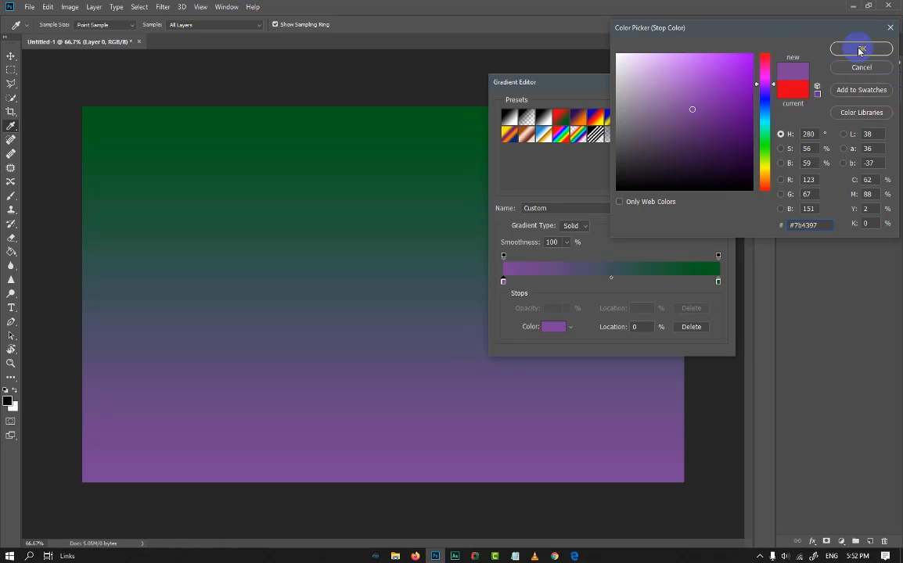
left_click(859, 50)
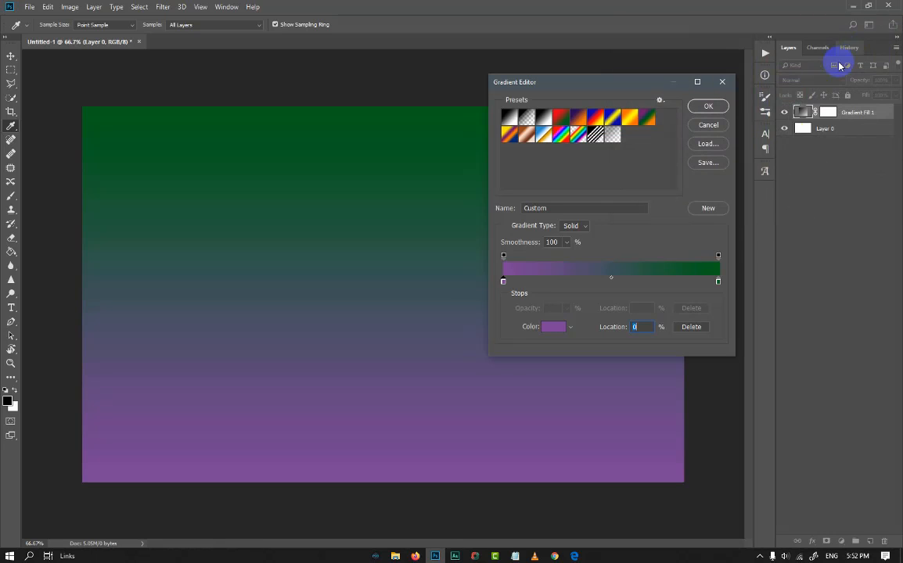
Step: Set the gradient's end color stop at 100% to #dc2430, taken from the uiGradients page, and accept the edited gradient
left_click(718, 284)
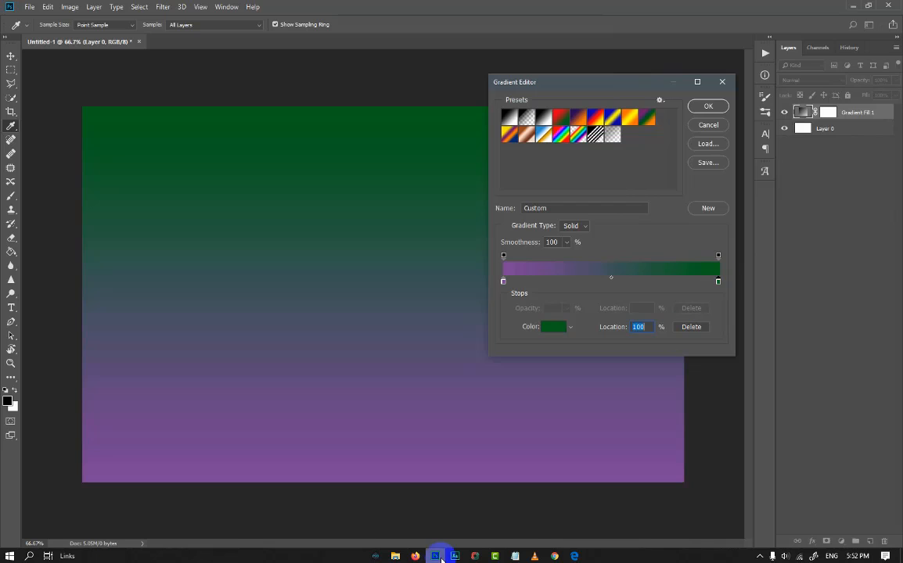
left_click(554, 556)
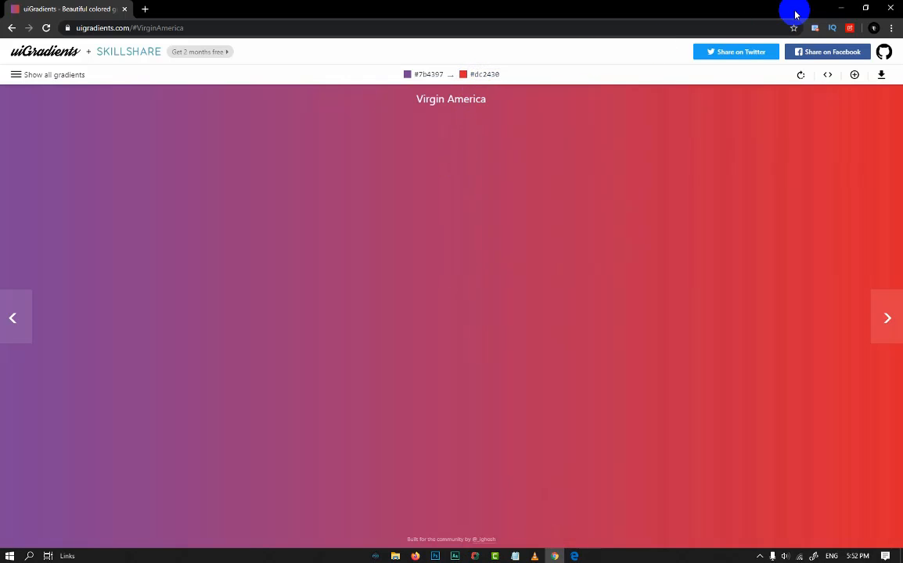
left_click(840, 7)
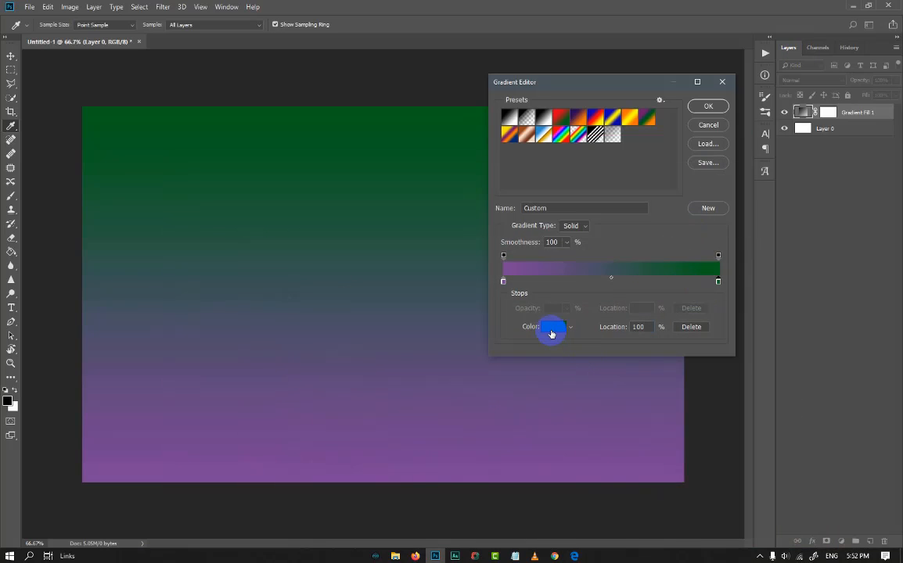
left_click(550, 334)
type("dc2430")
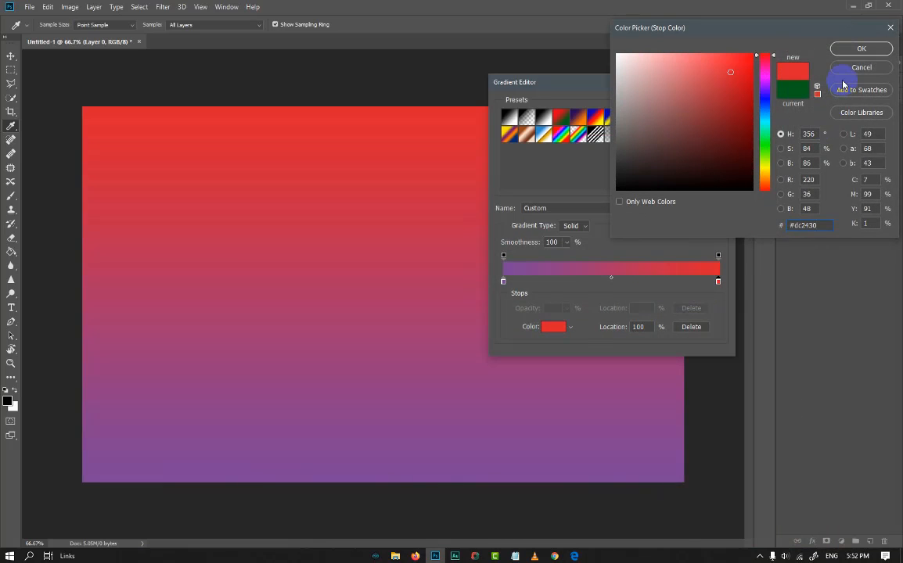
left_click(849, 51)
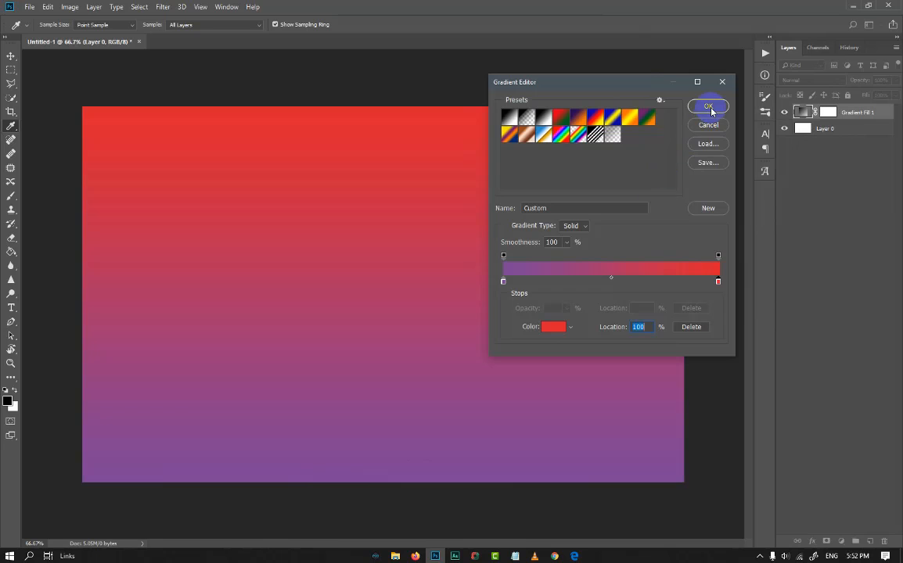
left_click(709, 107)
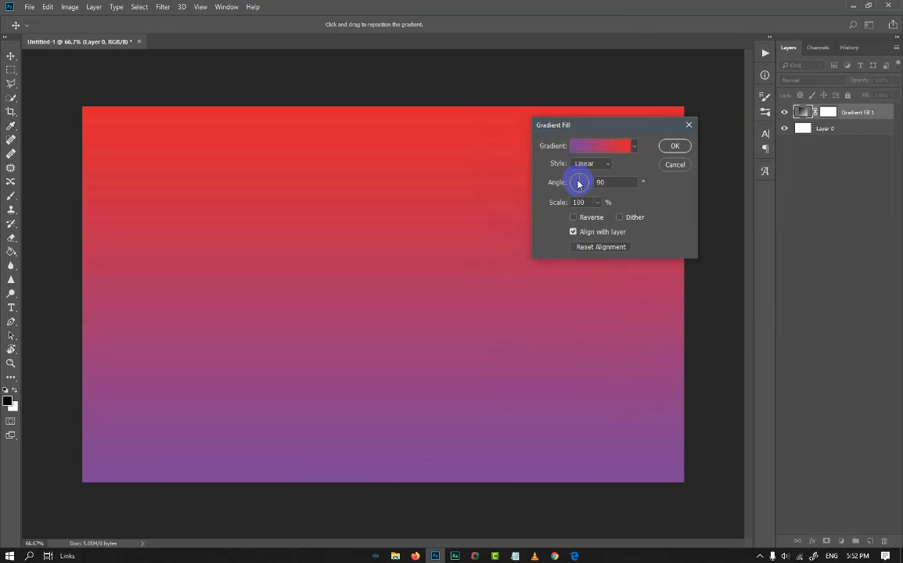
Step: Set the gradient fill's angle to 0° and apply the fill layer
left_click(566, 185)
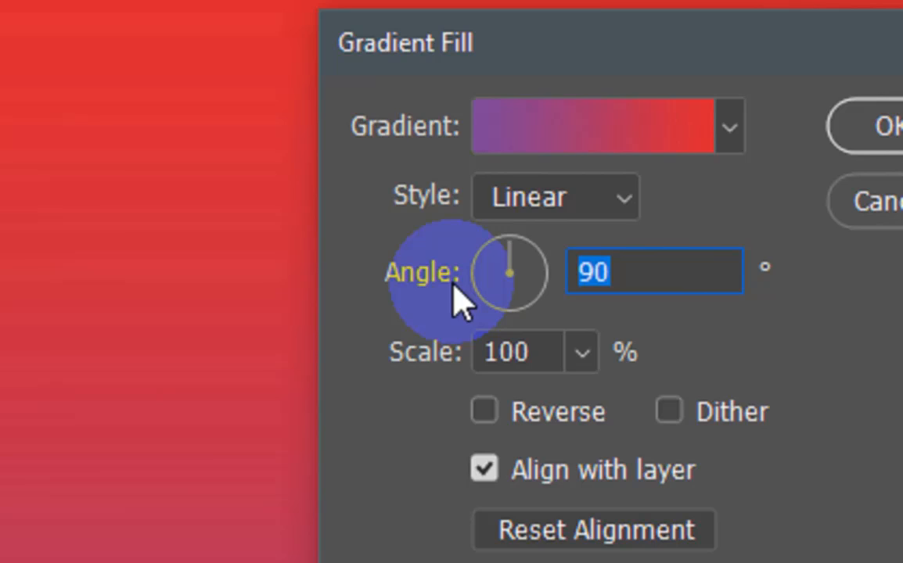
type("0")
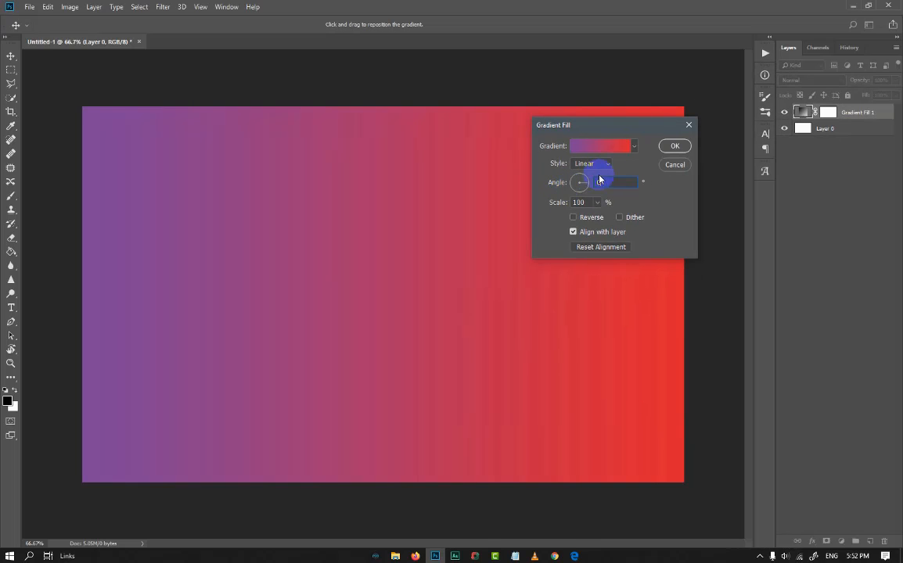
left_click(674, 145)
key("t")
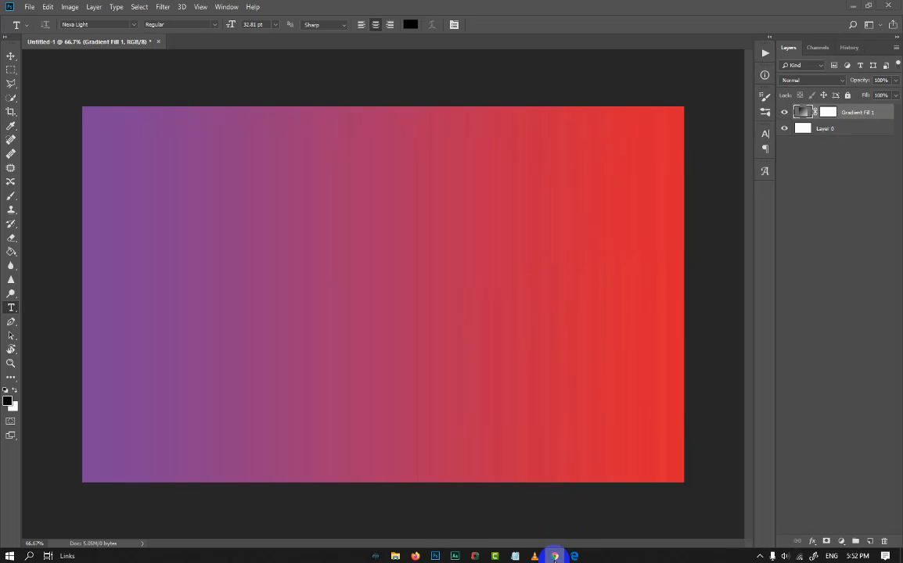
left_click(554, 556)
left_click(554, 556)
key("ctrl+minus")
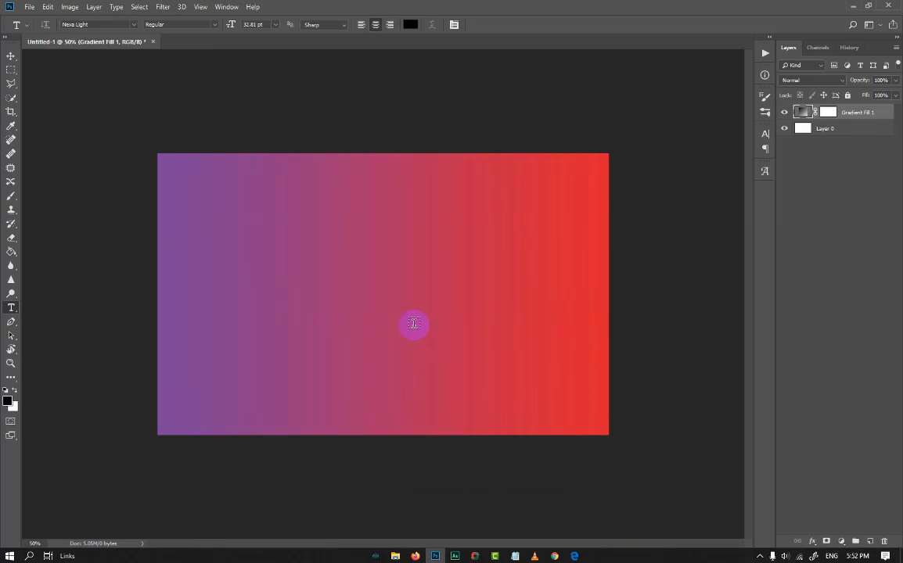
key("ctrl+plus")
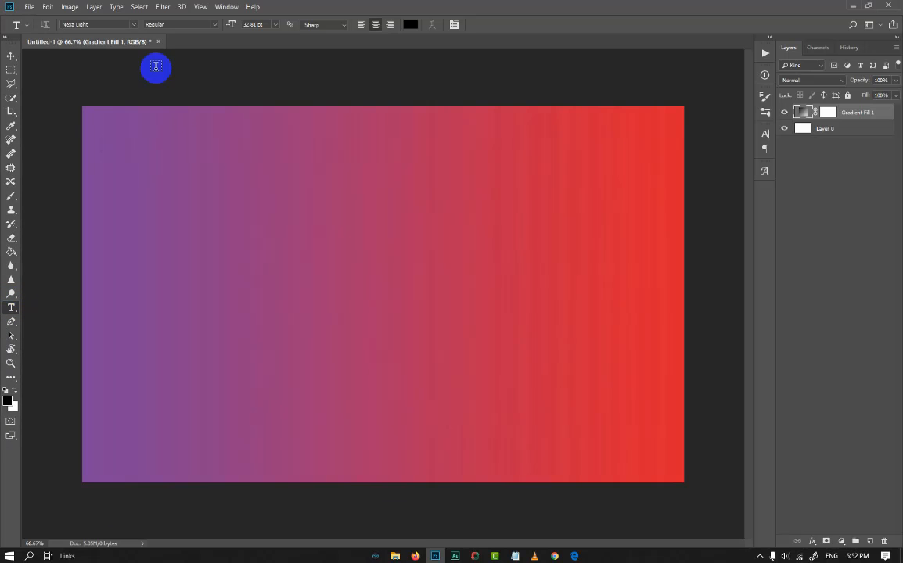
Step: Set the text color to white (#ffffff) and add the text SLICED on the gradient canvas
left_click(411, 25)
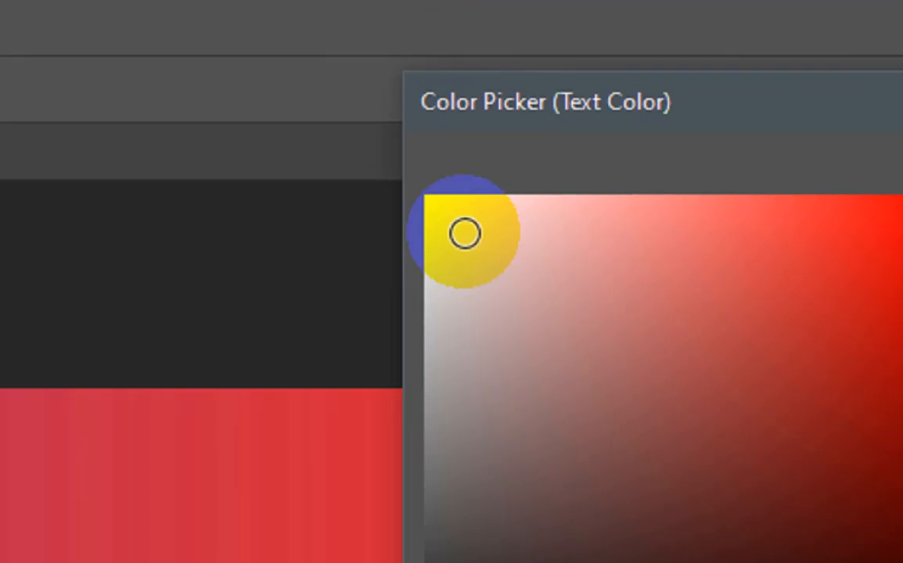
left_click_drag(465, 233, 425, 195)
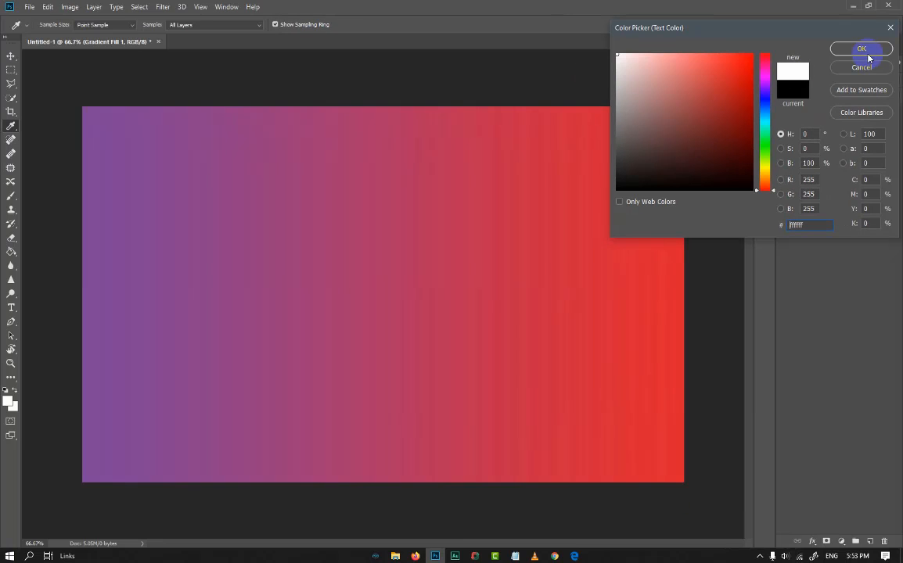
left_click(857, 47)
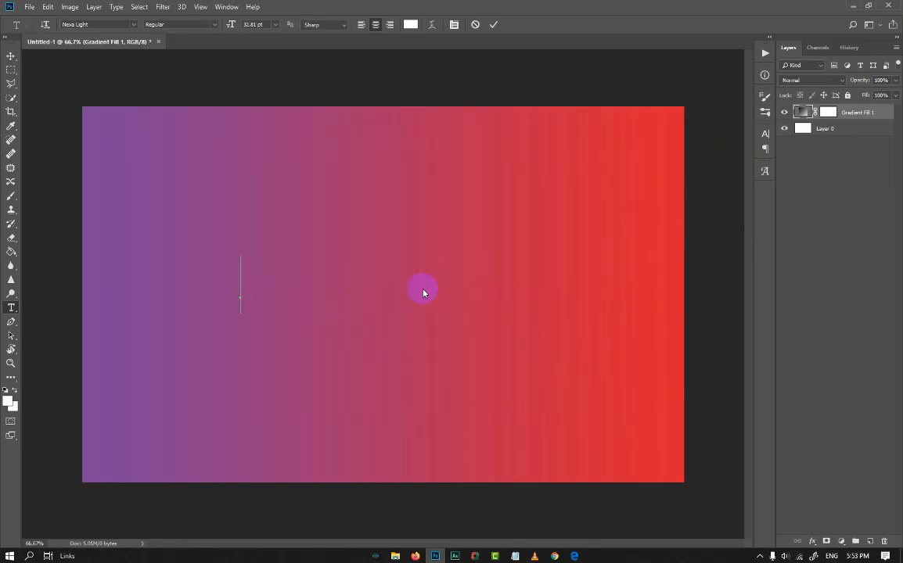
type("LI")
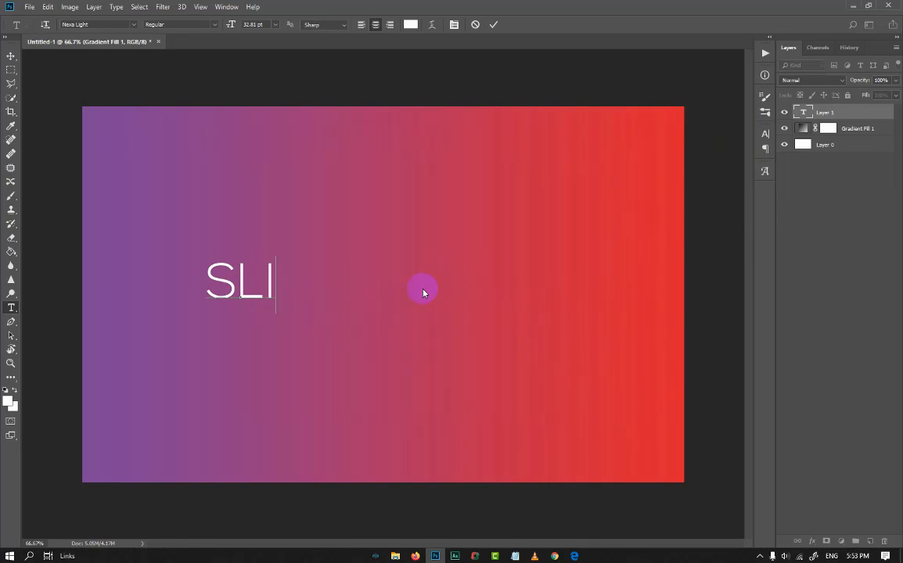
type("CED")
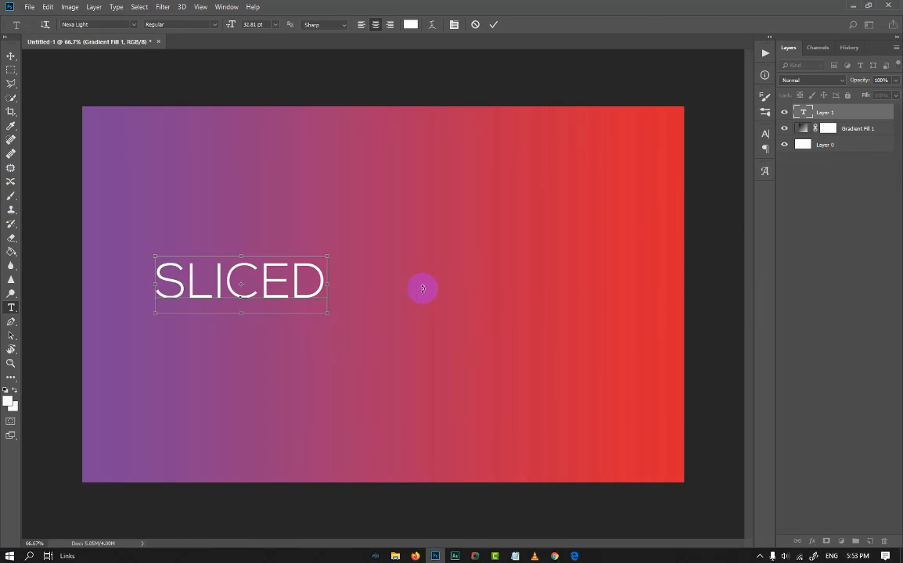
Step: Set the SLICED text to the Sea Horses font at 85.81 pt and apply the text edit
key("ctrl+a")
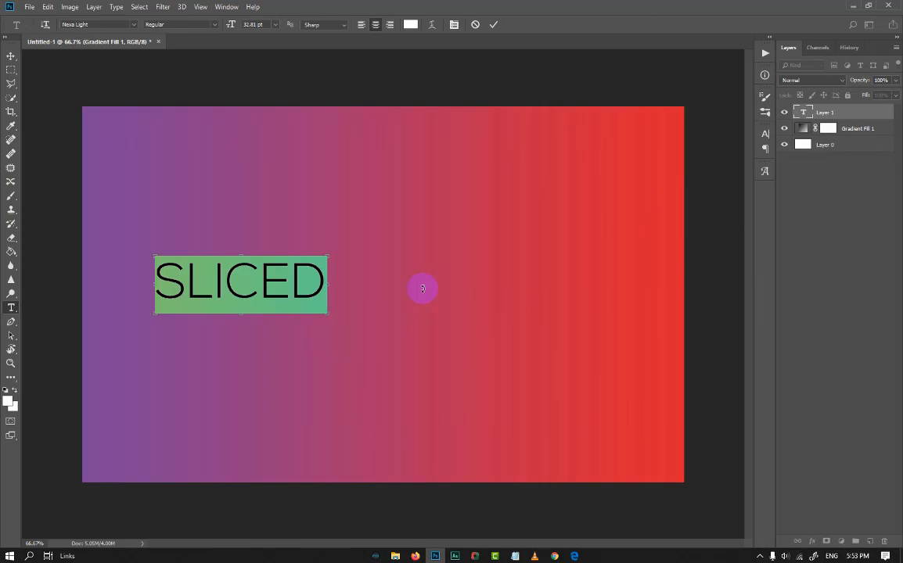
left_click(455, 26)
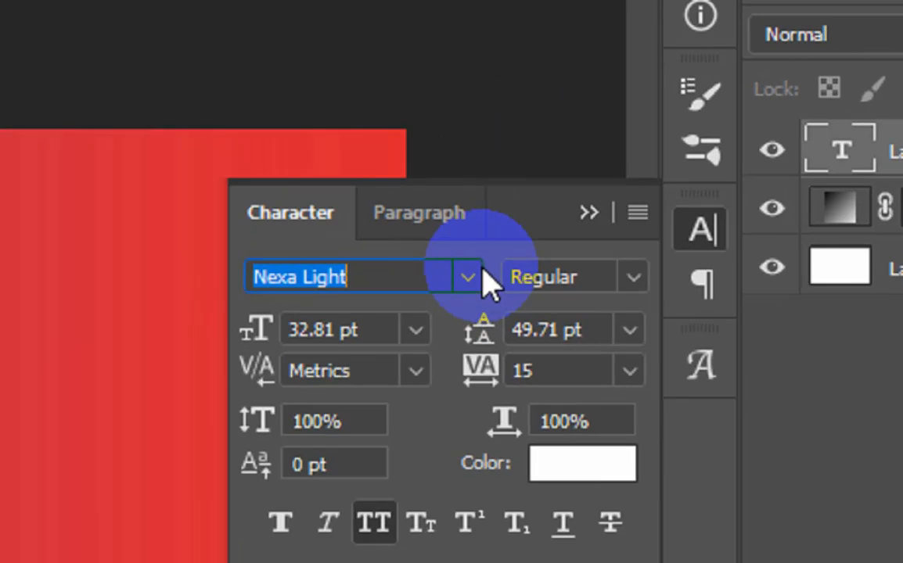
left_click(698, 147)
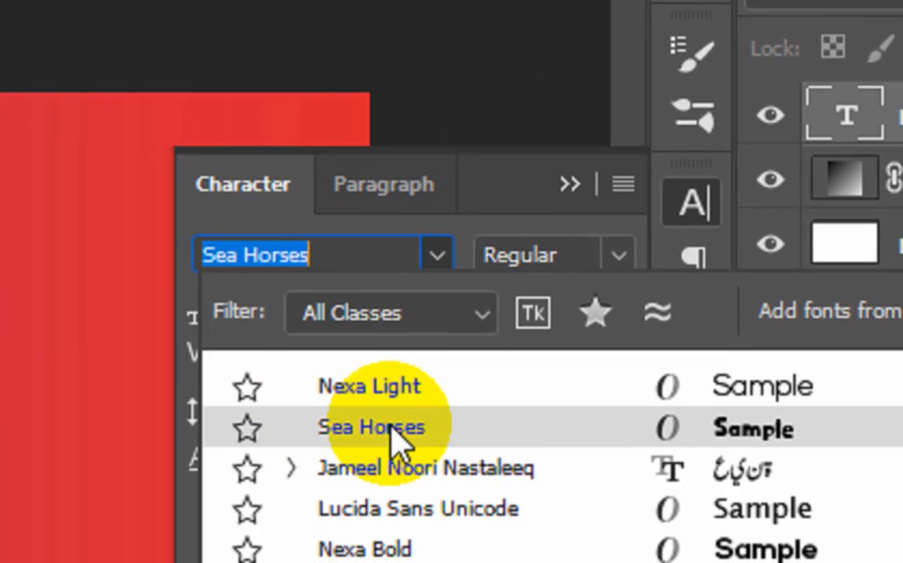
left_click(371, 429)
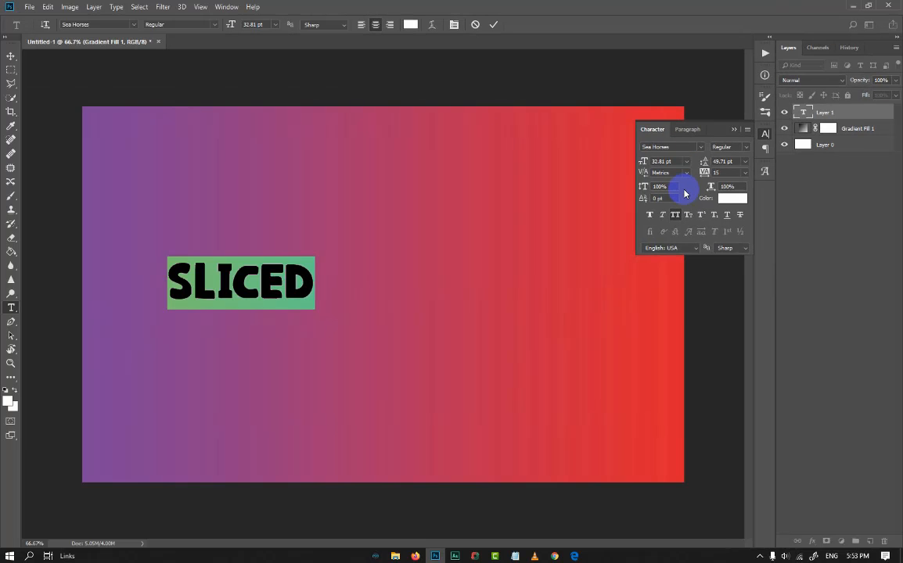
left_click_drag(641, 169, 671, 168)
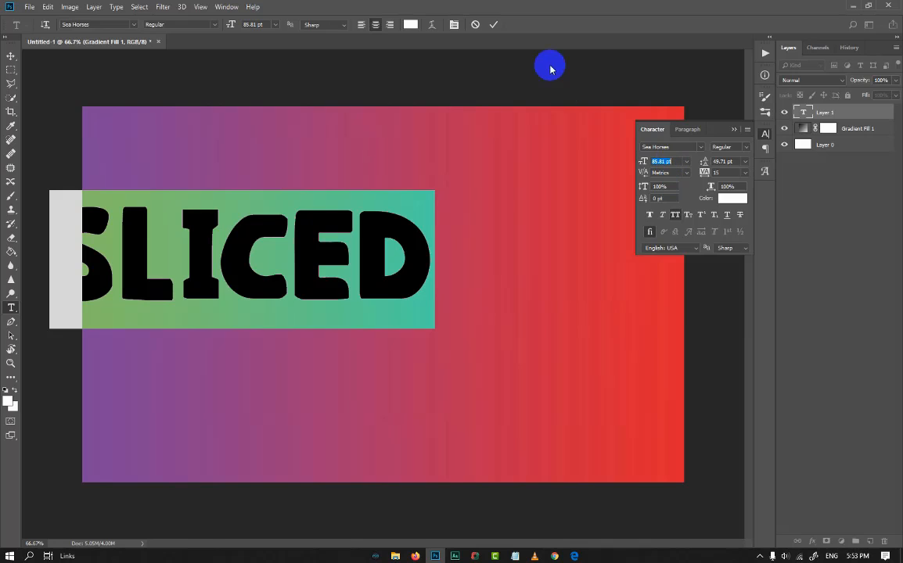
left_click(492, 25)
Step: Move the SLICED text to the middle of the gradient canvas
left_click_drag(328, 221, 471, 262)
key("ctrl+minus")
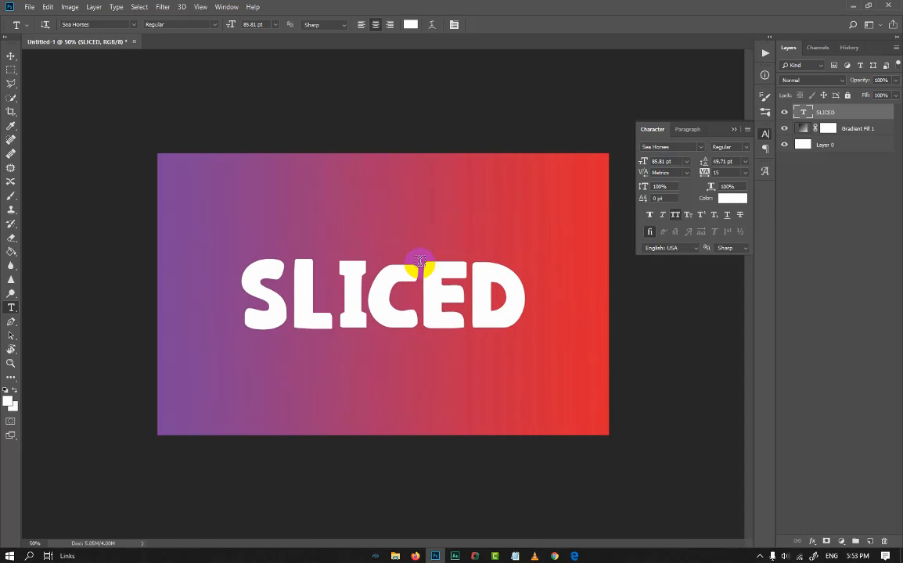
key("ctrl+plus")
Step: Change the font of the whole SLICED text to Nexa Bold Regular and turn on Faux Bold
left_click(439, 302)
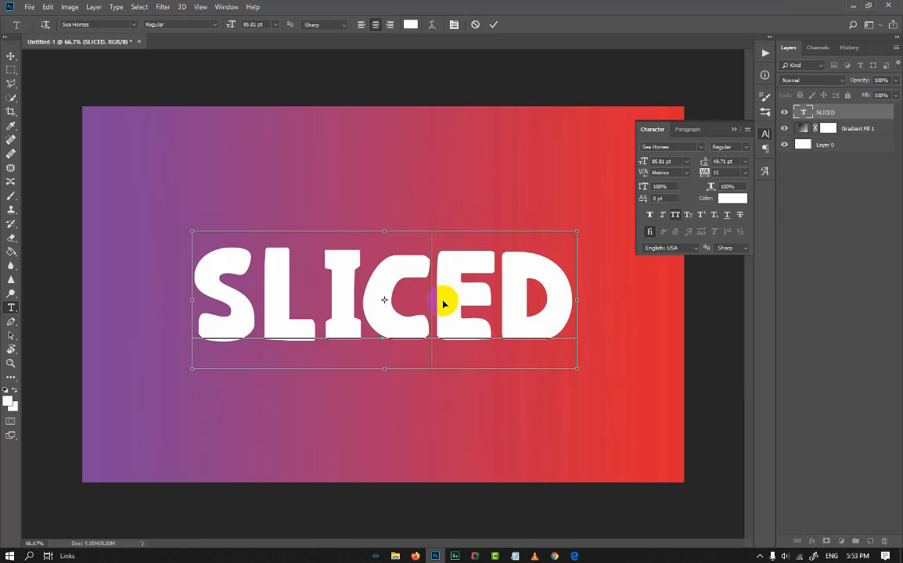
key("ctrl+a")
left_click(688, 147)
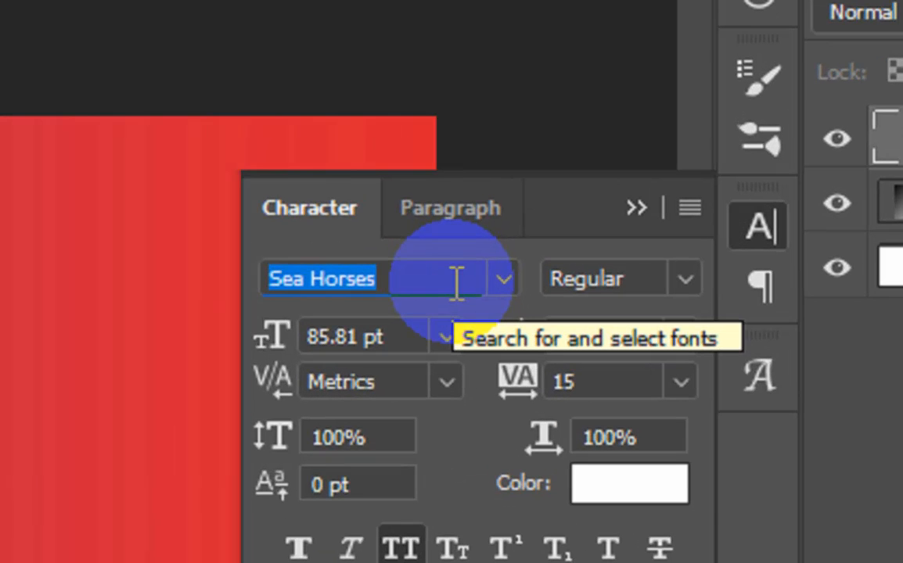
type("nexa")
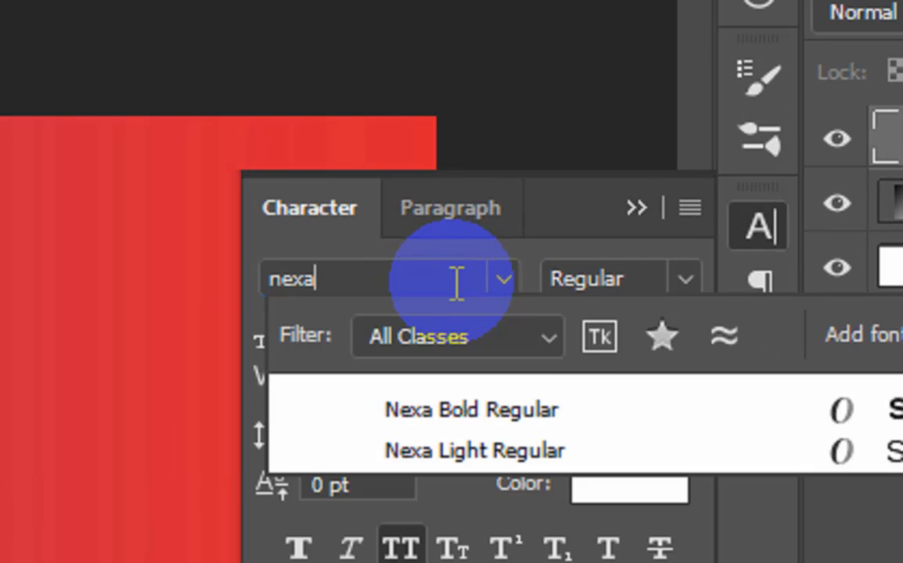
left_click(467, 410)
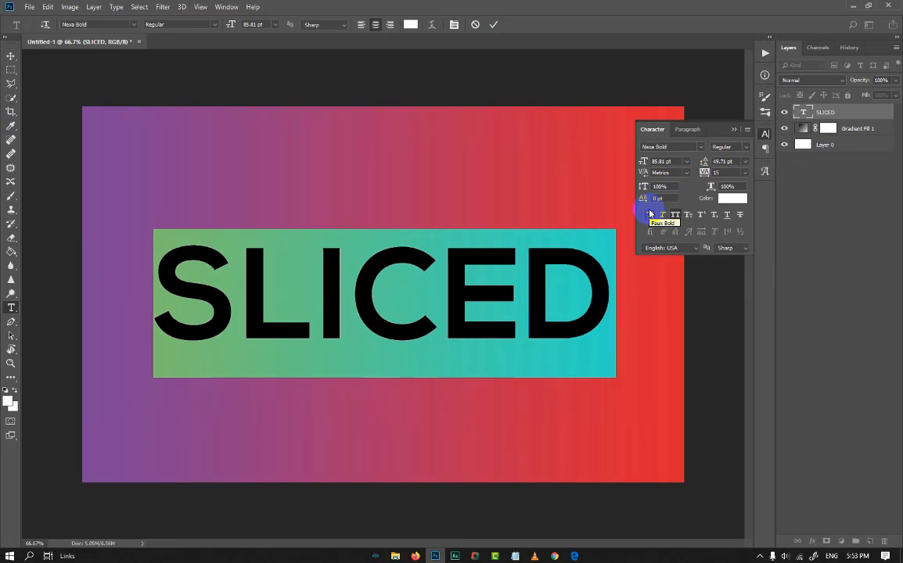
left_click(302, 547)
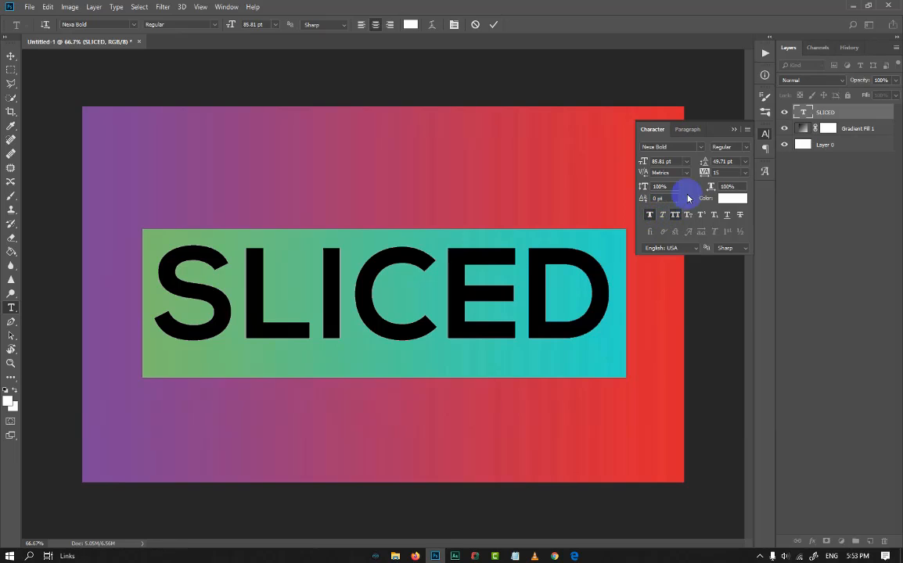
Step: Set the SLICED text's tracking to -5 and its font size to 61.81 pt, and apply the edit
left_click_drag(704, 174, 699, 171)
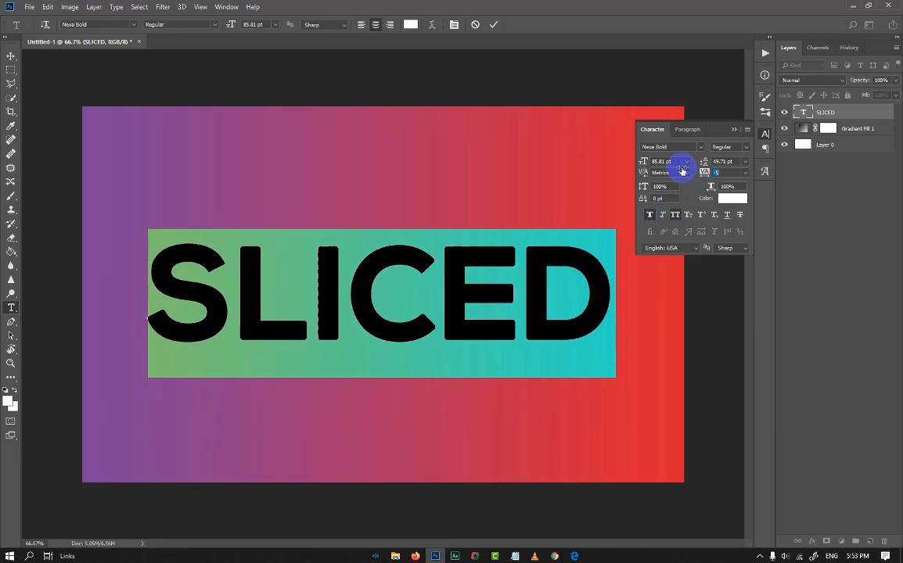
left_click_drag(641, 161, 628, 167)
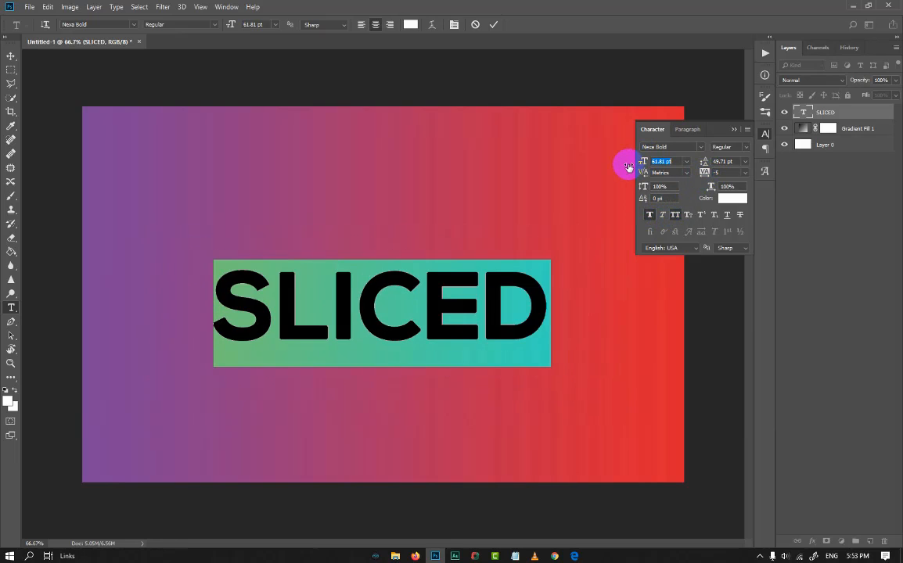
left_click(492, 25)
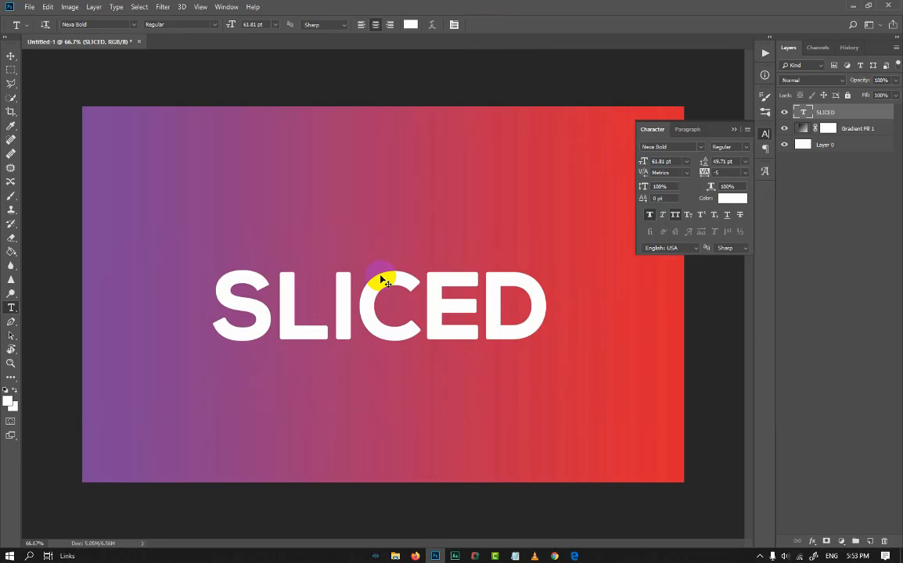
Step: Shift the SLICED text slightly upward to center it on the canvas and collapse the character settings
mouse_move(383, 282)
left_mouse_down()
mouse_move(382, 248)
mouse_move(385, 278)
mouse_move(384, 268)
left_mouse_up()
left_click(734, 129)
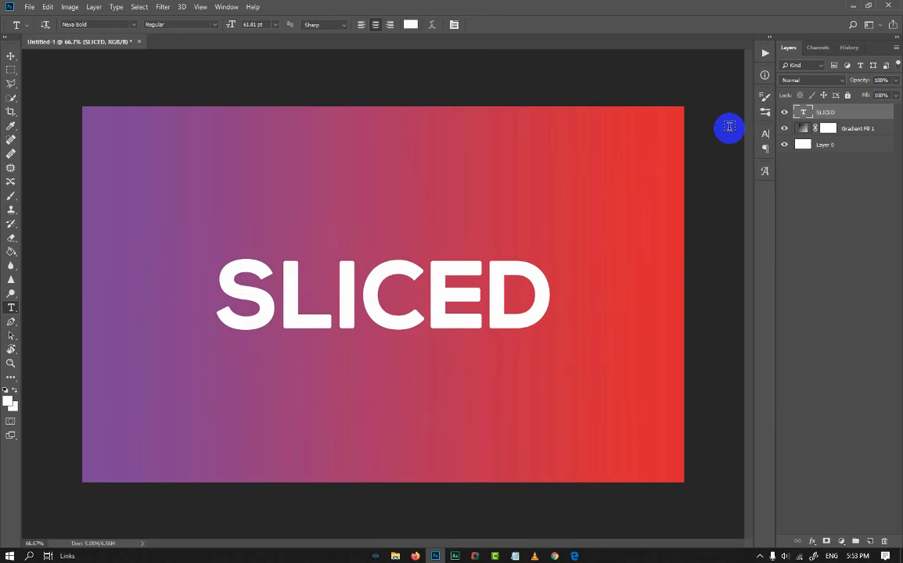
key("ctrl+minus")
key("ctrl+plus")
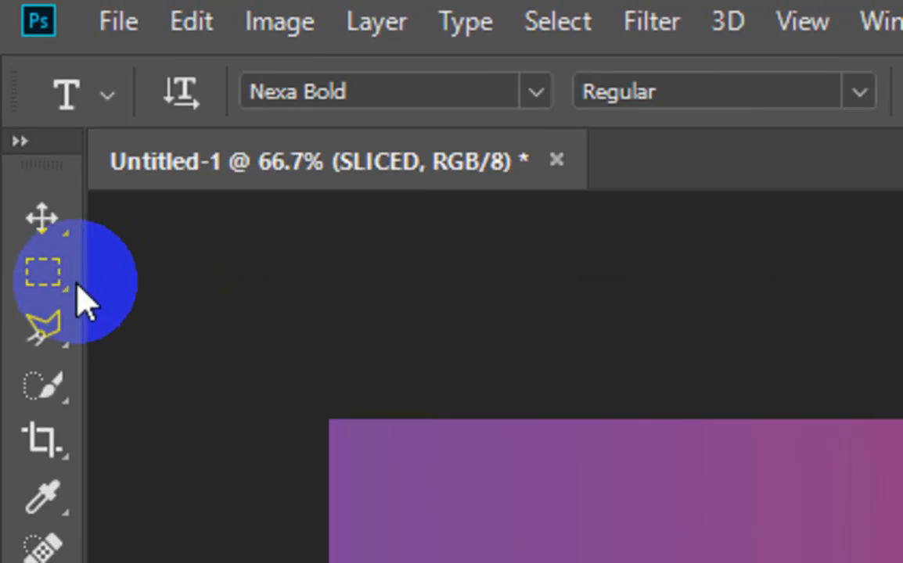
Step: Rasterize the SLICED text layer
left_click(11, 70)
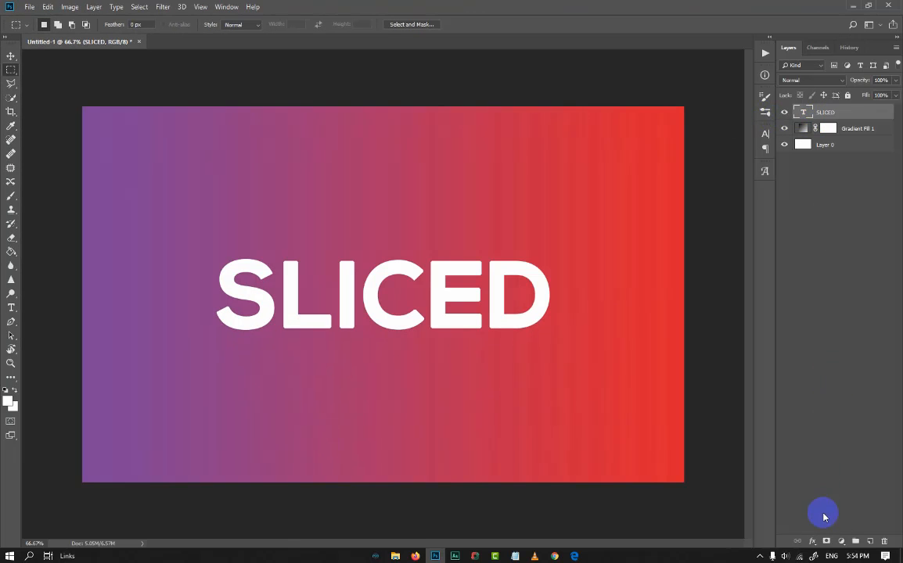
right_click(834, 112)
left_click(755, 233)
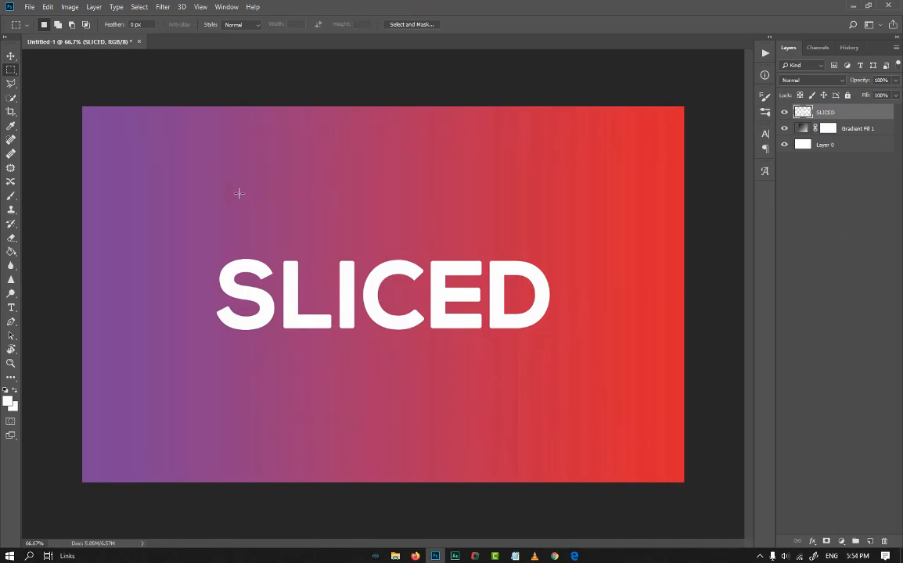
Step: Select the upper half of the SLICED letters with a rectangular marquee, invert the selection, and nudge the lower half sideways to the right
left_click_drag(202, 241, 566, 296)
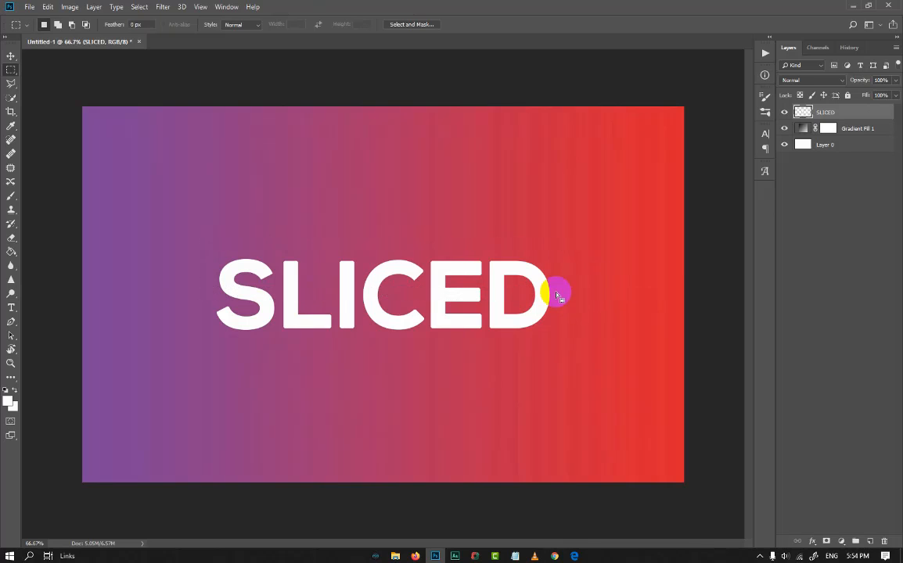
right_click(483, 268)
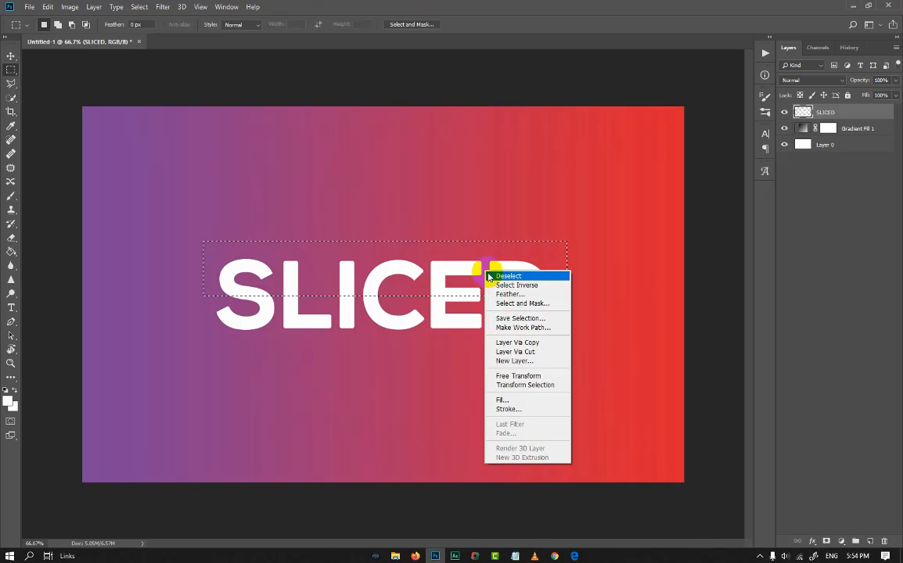
left_click(497, 283)
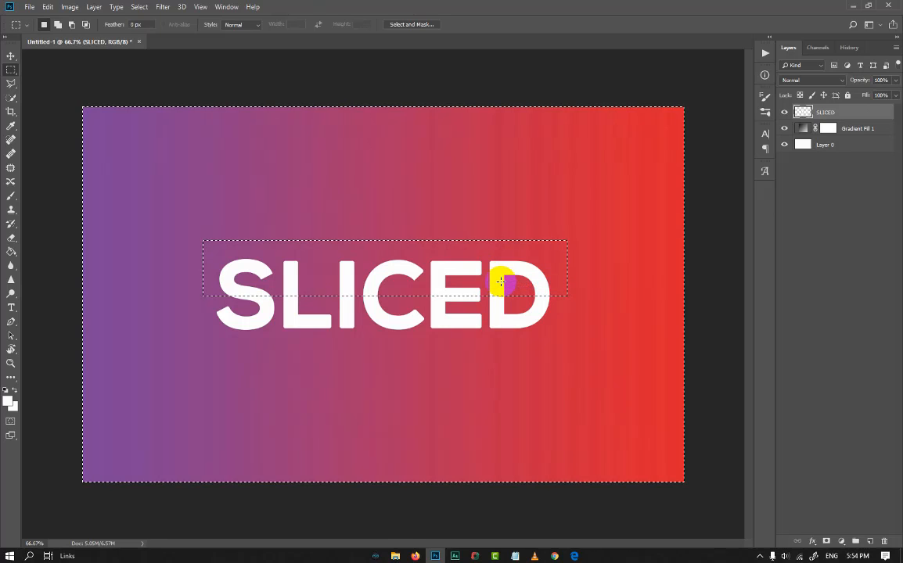
key("ctrl+Right")
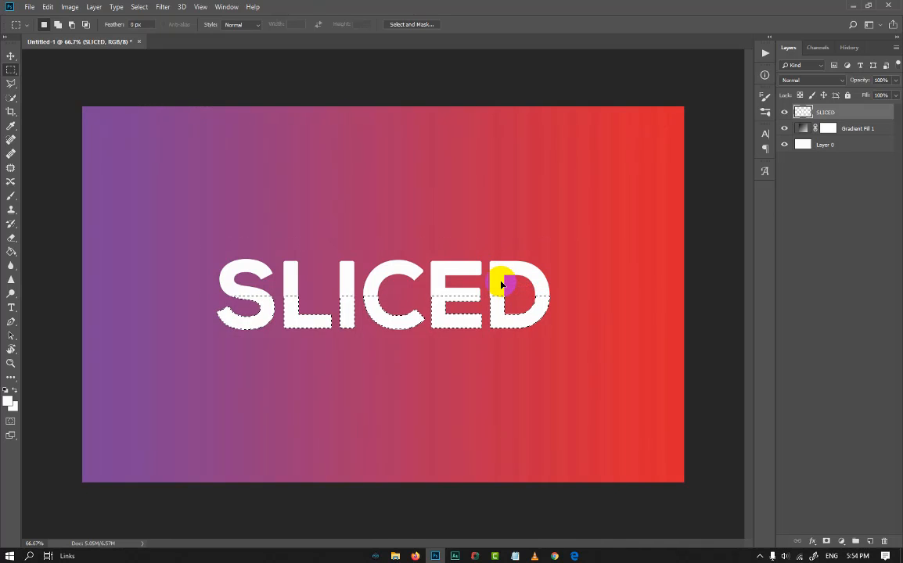
key("ctrl+shift+j")
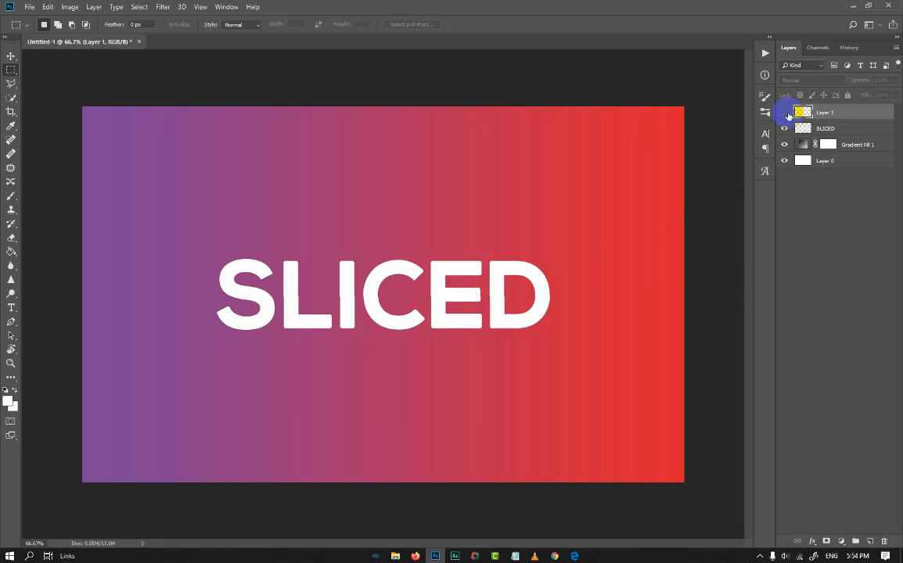
left_click(784, 131)
left_click(784, 129)
key("ctrl+z")
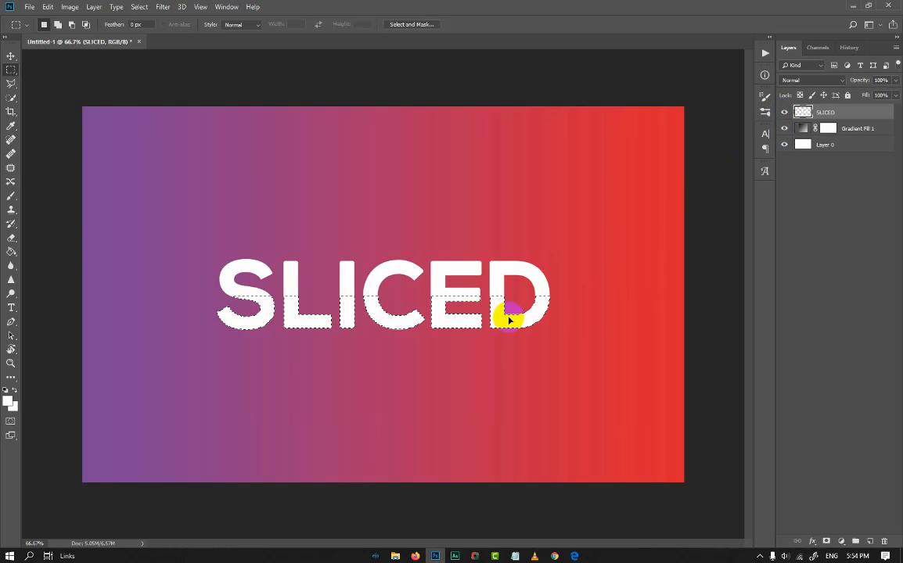
Step: Nudge the selected lower half of the SLICED letters further to the right in small increments to offset it from the upper half
key("ctrl+Right")
key("ctrl+Right")
key("ctrl+Right")
key("ctrl+Right")
key("ctrl+Right")
key("ctrl+Right")
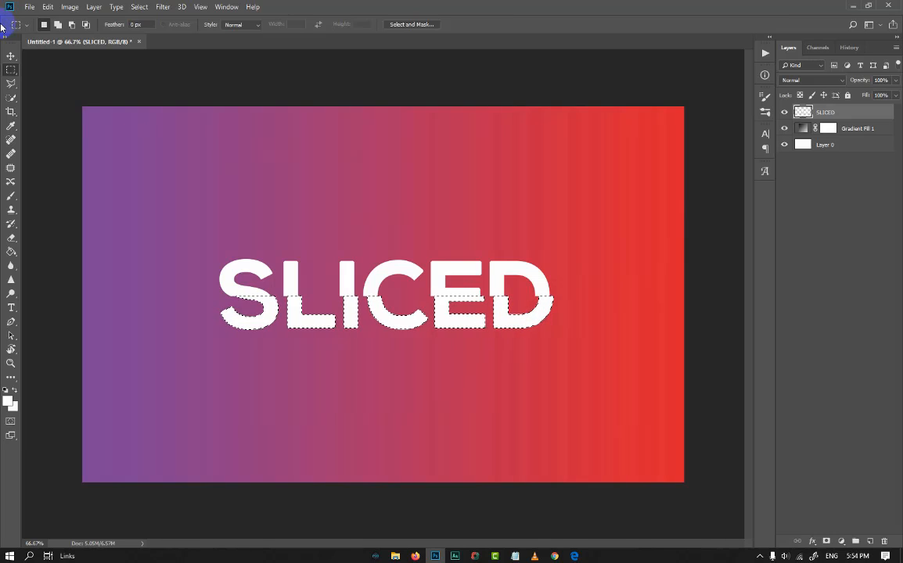
left_click(11, 55)
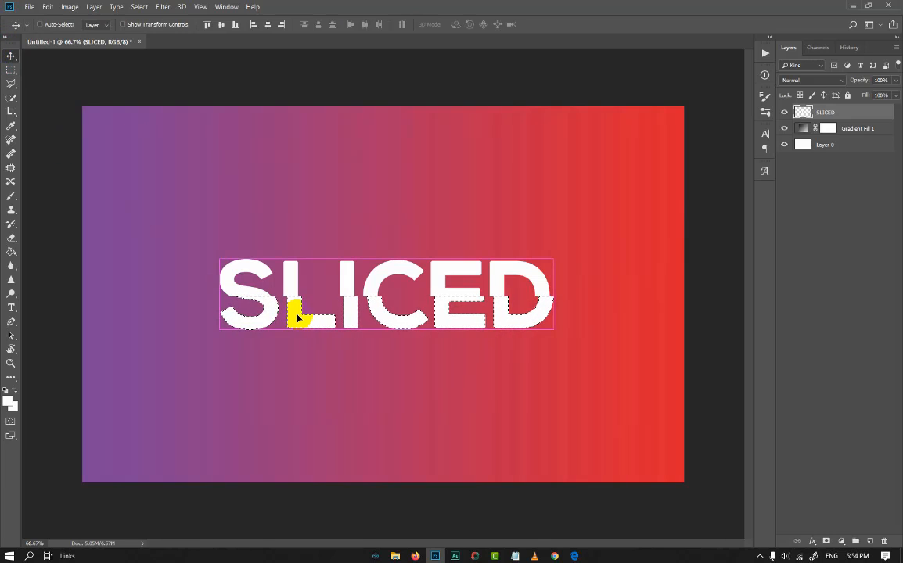
key("Right")
key("Right")
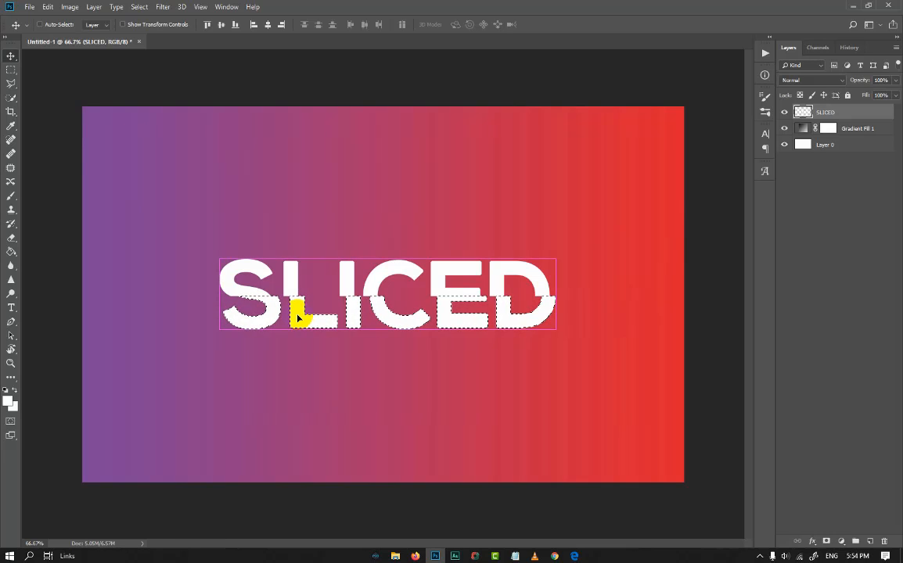
Step: Deselect the lower half of the letters and add a new empty layer above the SLICED layer
key("ctrl+d")
key("ctrl+plus")
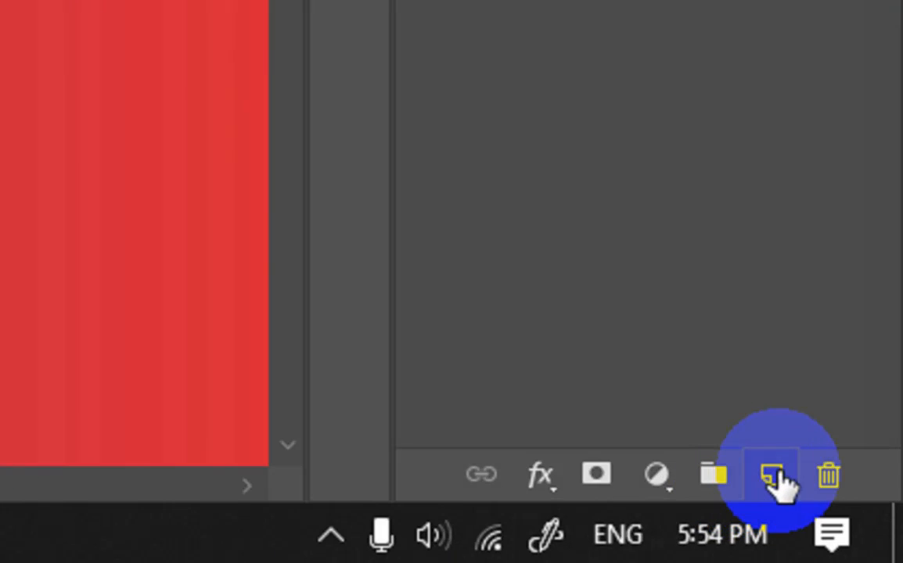
left_click(869, 541)
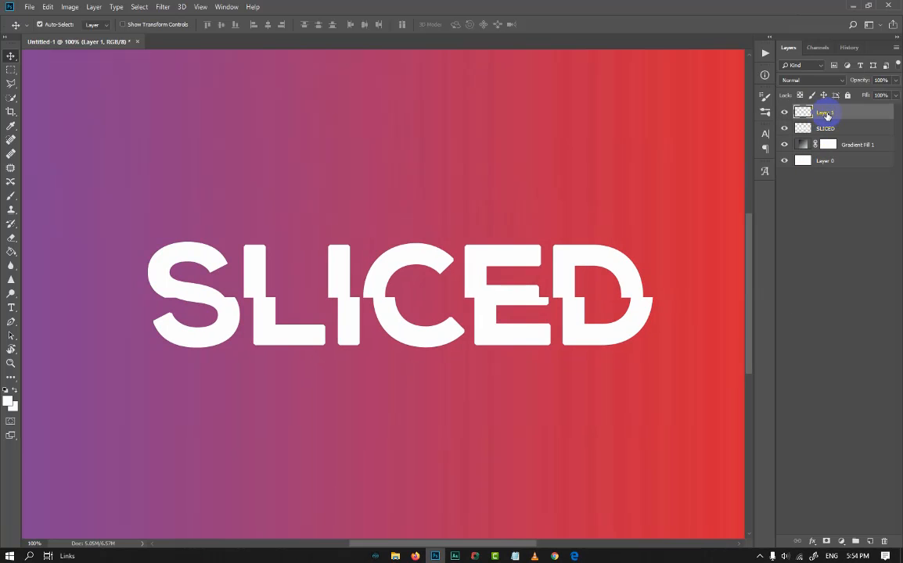
Step: Select the lower half of the letters on the SLICED layer with a rectangular marquee and cut it onto its own layer
left_click(819, 131)
left_click(11, 70)
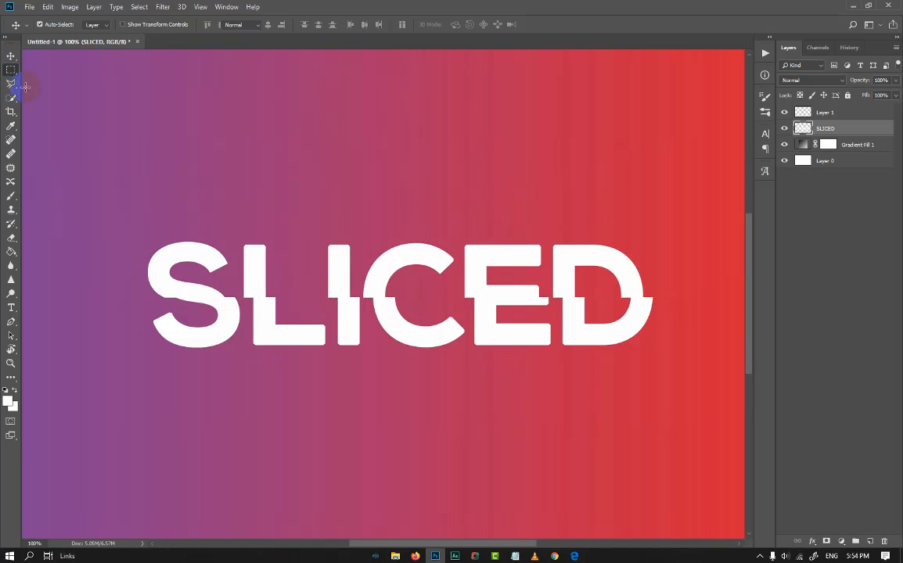
left_click_drag(693, 386, 111, 298)
right_click(197, 333)
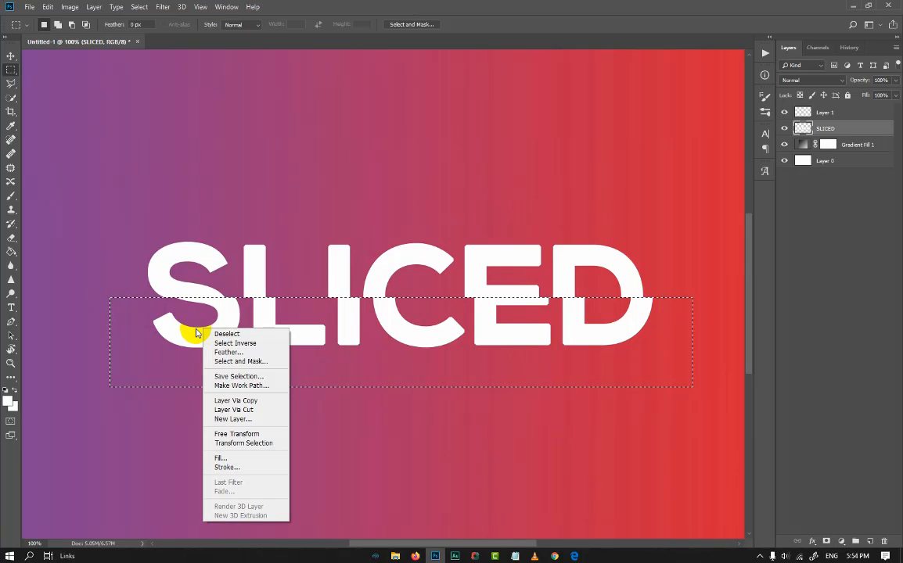
left_click(196, 333)
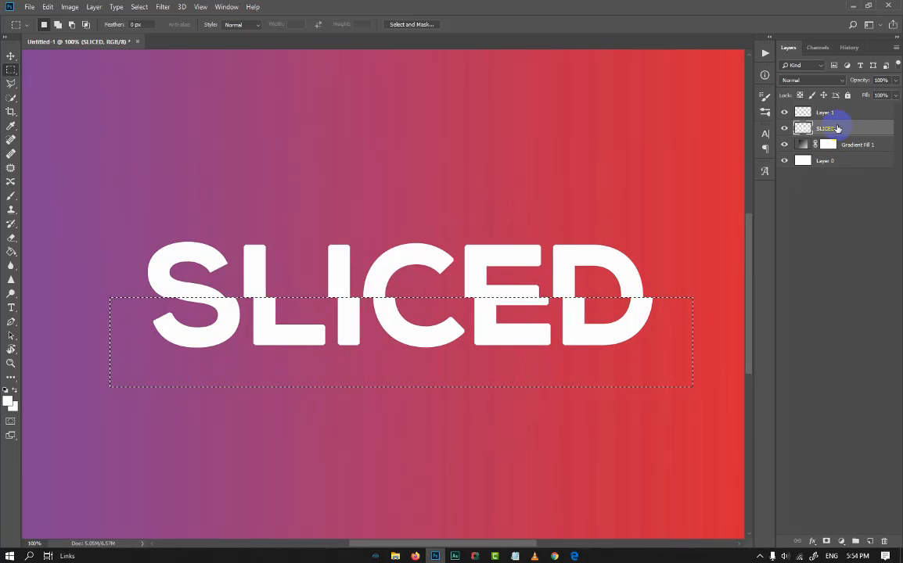
key("ctrl+shift+j")
left_click(802, 132, "ctrl")
Step: Hide the layer with the cut lower half and erase the leftover letter outlines below the slice on the SLICED layer
left_click(826, 145)
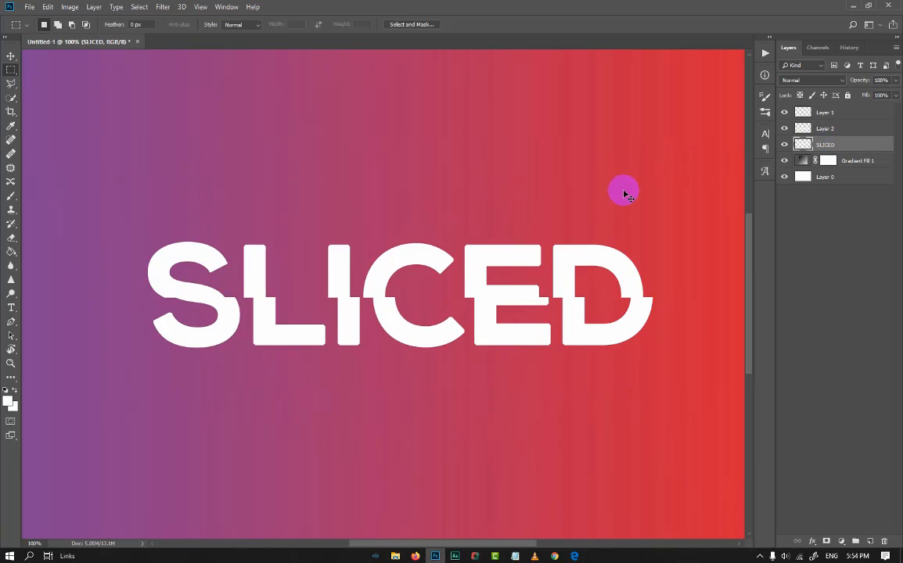
left_click(783, 130)
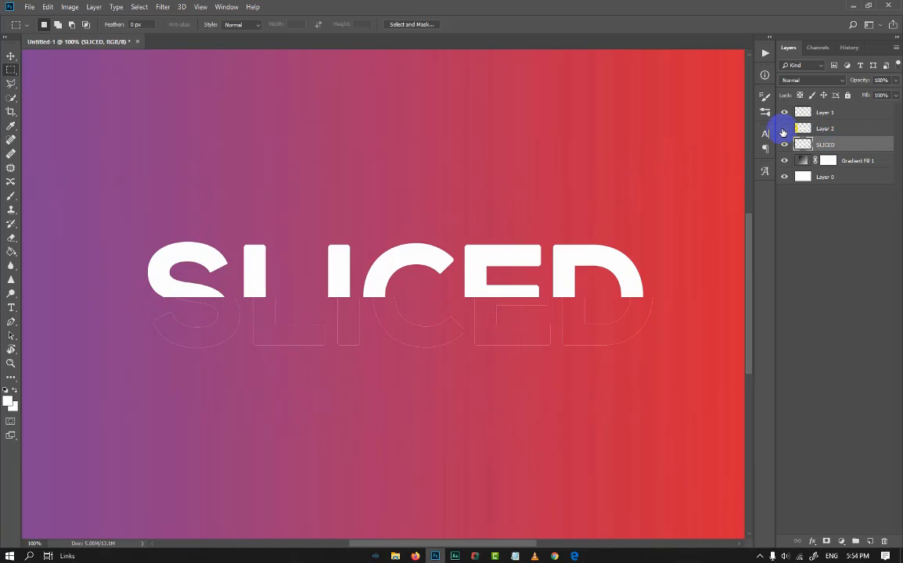
left_click_drag(692, 386, 106, 298)
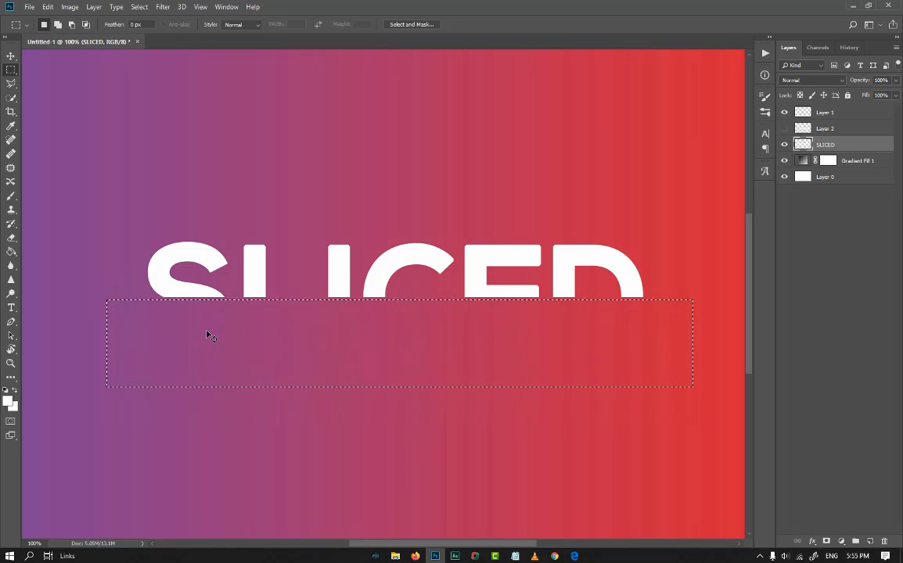
Step: Deselect the marquee, show the layer with the cut lower half again, and clip the empty Layer 1 to it
key("ctrl+d")
left_click(798, 129)
left_click(784, 131)
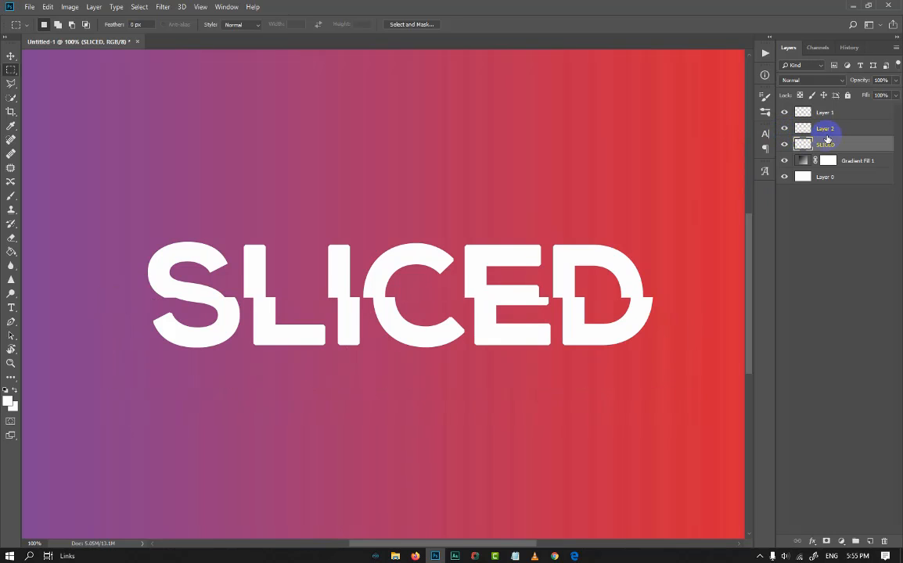
left_click(783, 129)
left_click(784, 129)
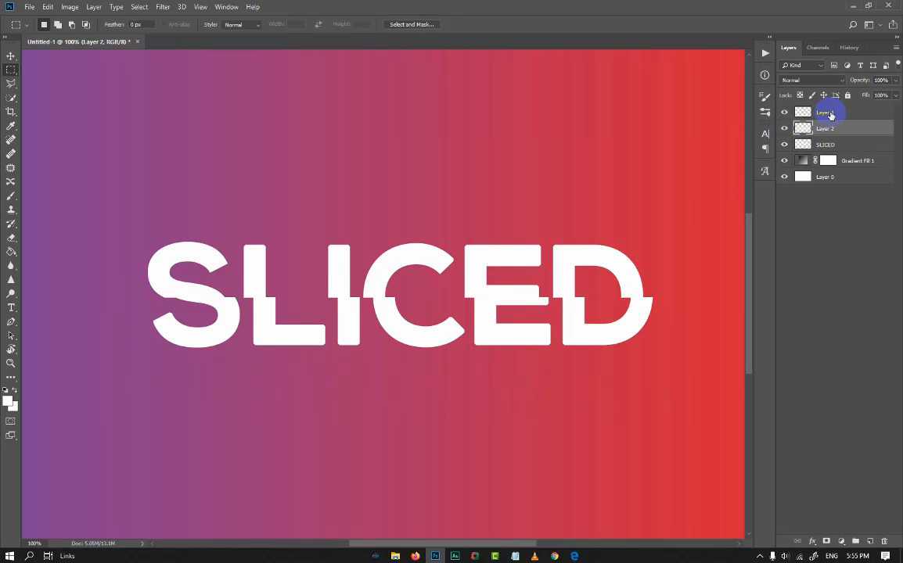
left_click(832, 115)
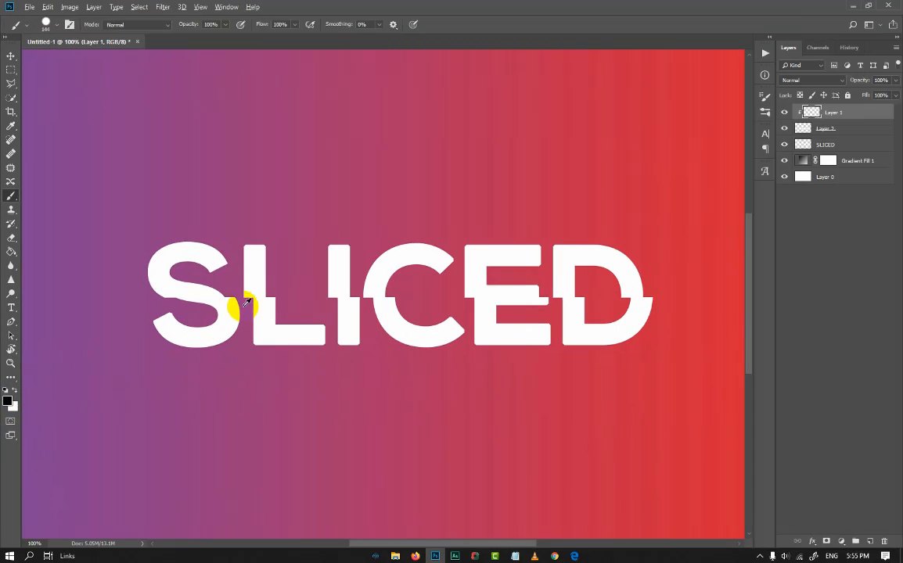
Step: Undo the trial brush stroke and set the brush to a soft tip with 0% hardness and a size of 92 px
left_click_drag(175, 267, 195, 268)
key("ctrl+z")
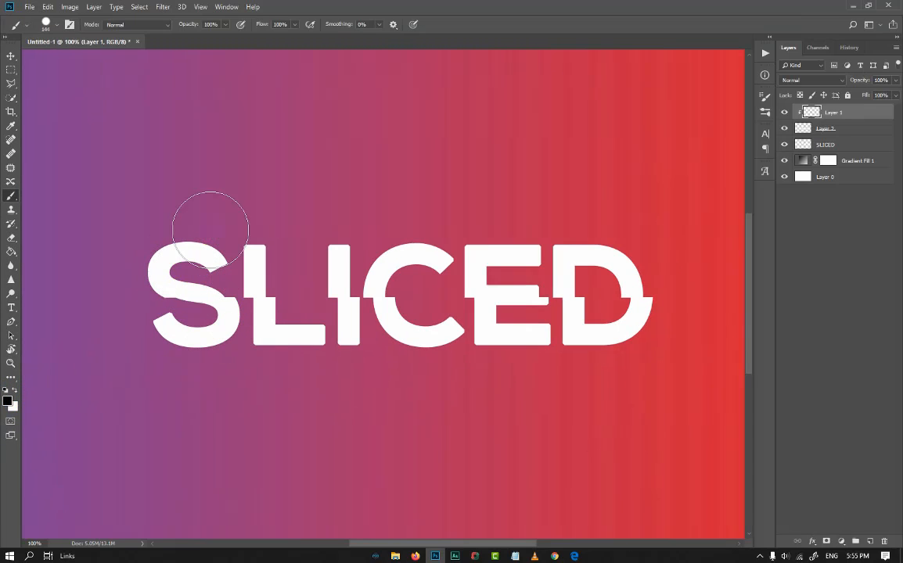
left_click_drag(231, 190, 225, 129)
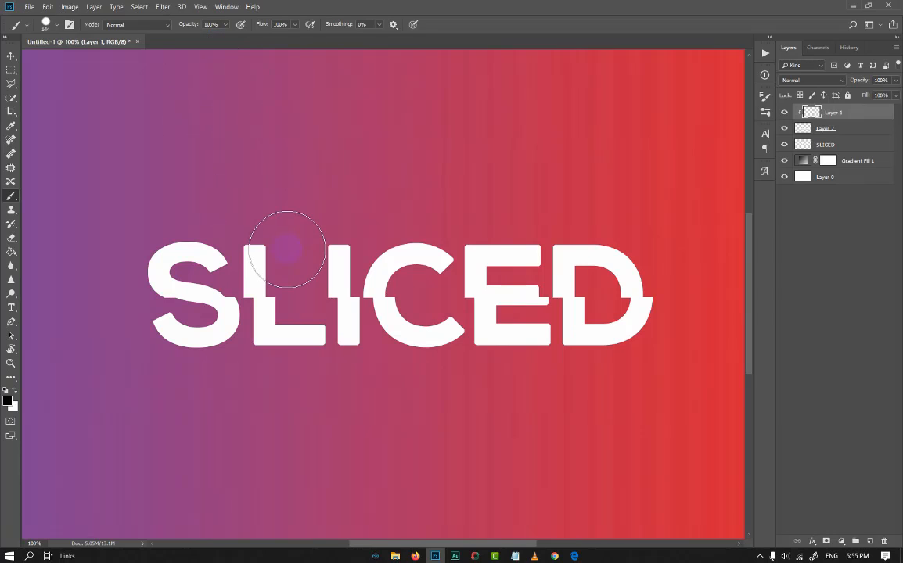
right_click(344, 202)
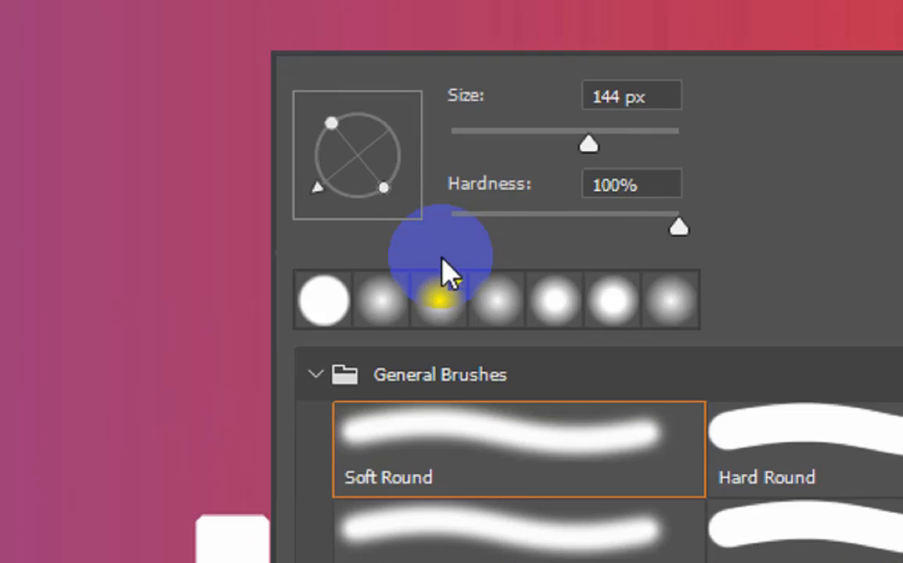
mouse_move(403, 161)
left_mouse_down()
mouse_move(420, 162)
mouse_move(393, 160)
left_mouse_up()
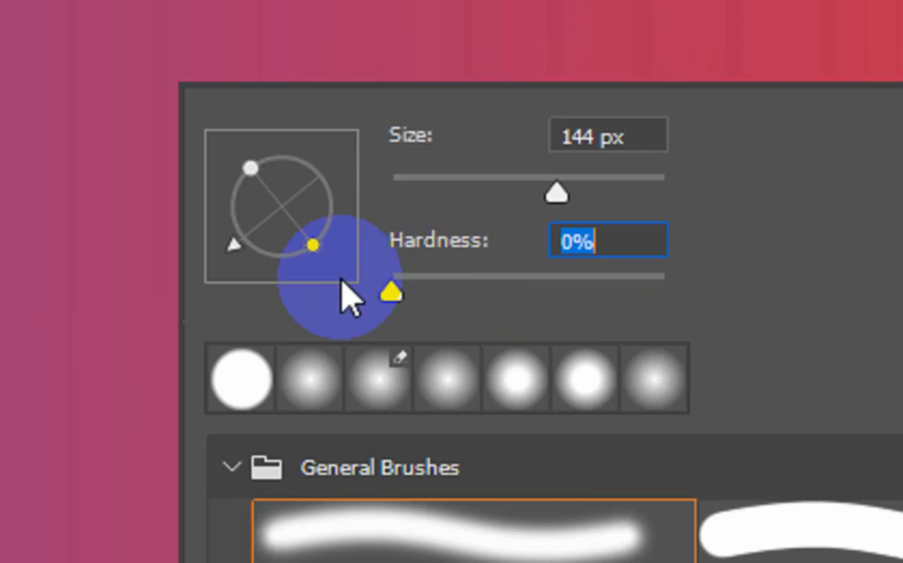
left_click_drag(557, 192, 517, 196)
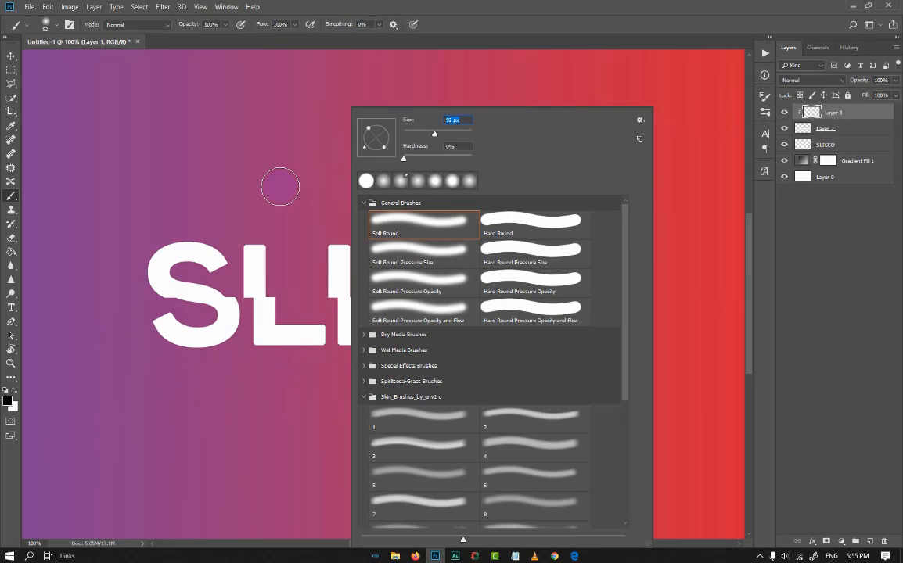
left_click(257, 175)
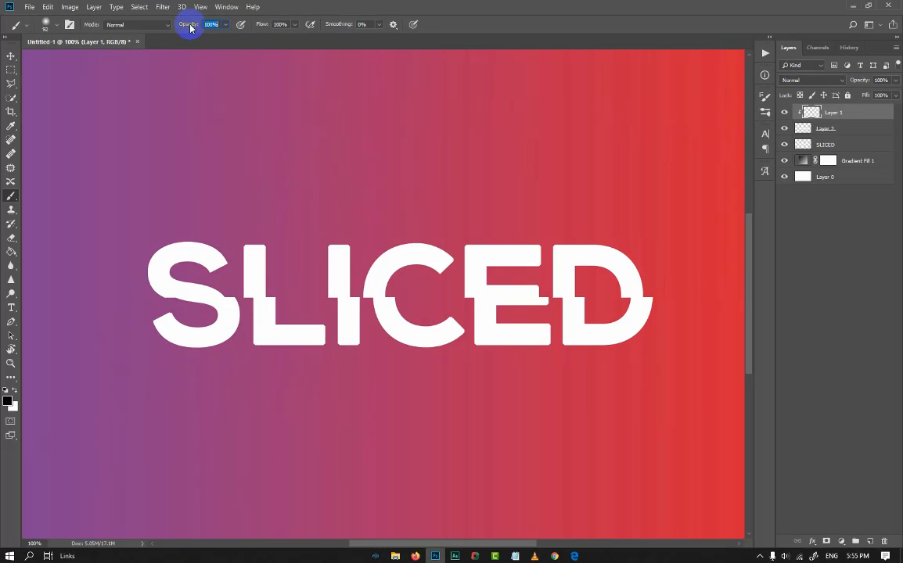
Step: Paint a soft black shadow on Layer 1 along the slice across the lower letter halves, enlarging the brush to 117 px
left_click_drag(166, 318, 164, 278)
key("Return")
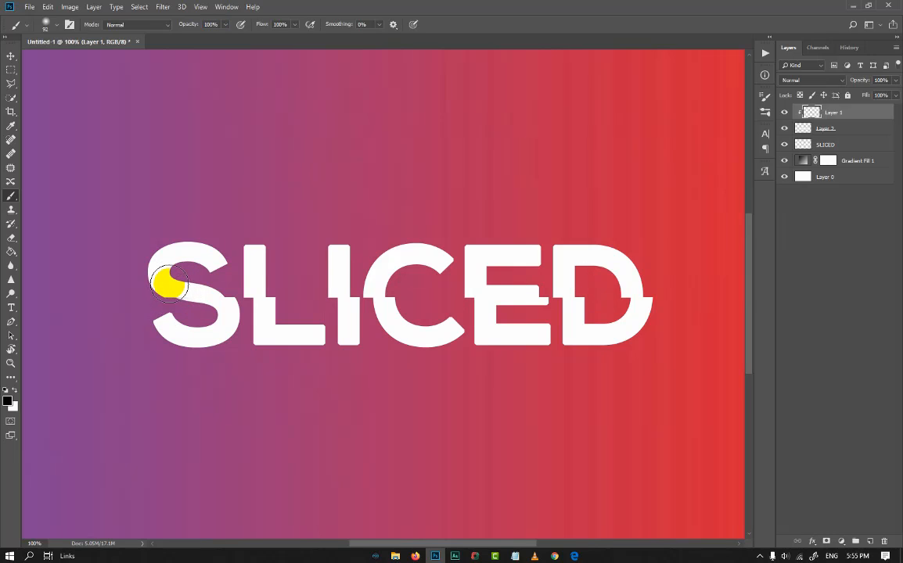
mouse_move(168, 283)
left_mouse_down()
mouse_move(639, 288)
mouse_move(659, 278)
left_mouse_up()
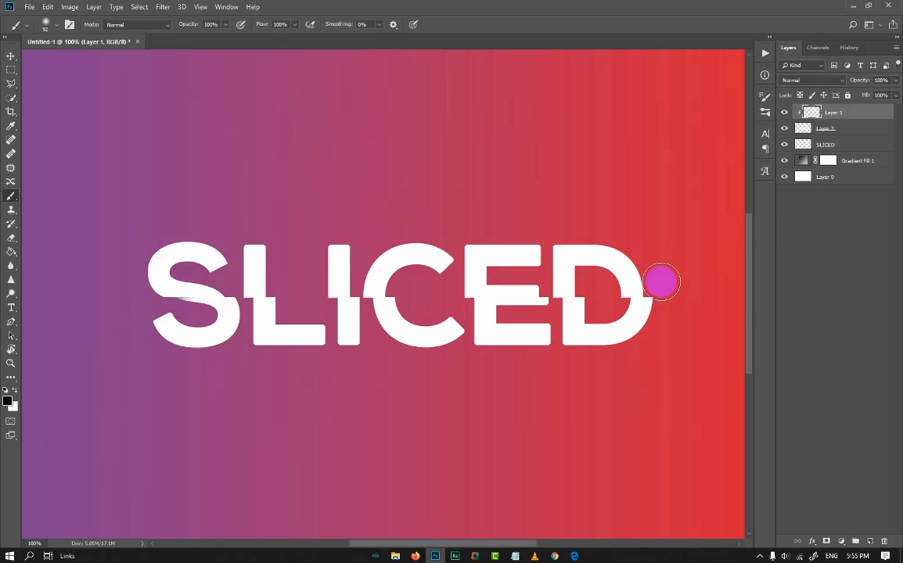
right_click(665, 298)
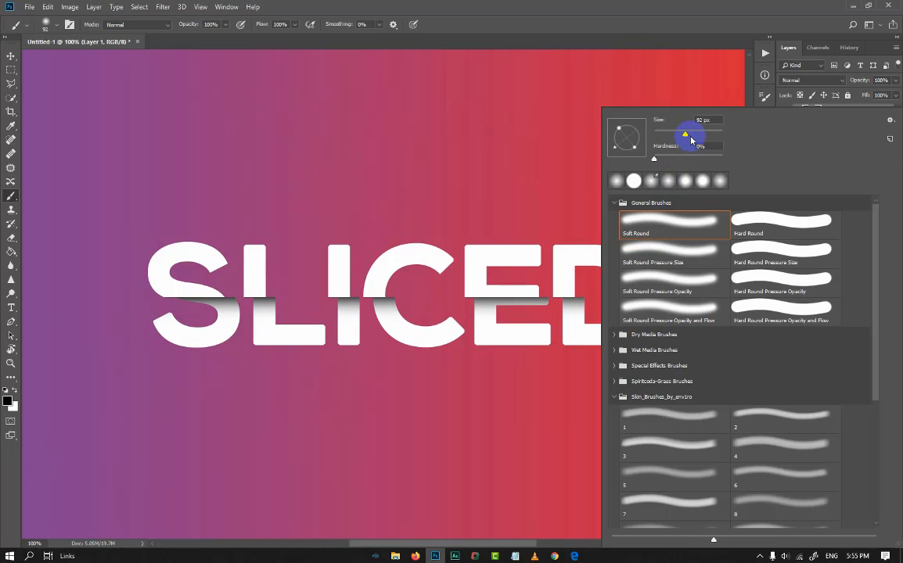
left_click_drag(123, 283, 717, 280)
Step: Lower the shadow layer's opacity to 39% and deepen the shadow along the slice with further soft brush strokes
left_click_drag(861, 81, 830, 88)
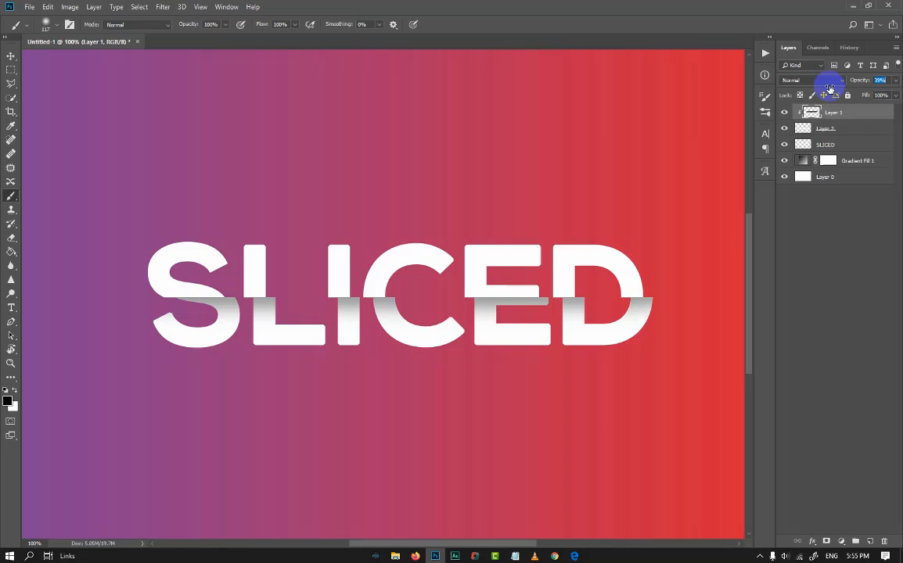
right_click(575, 201, "alt")
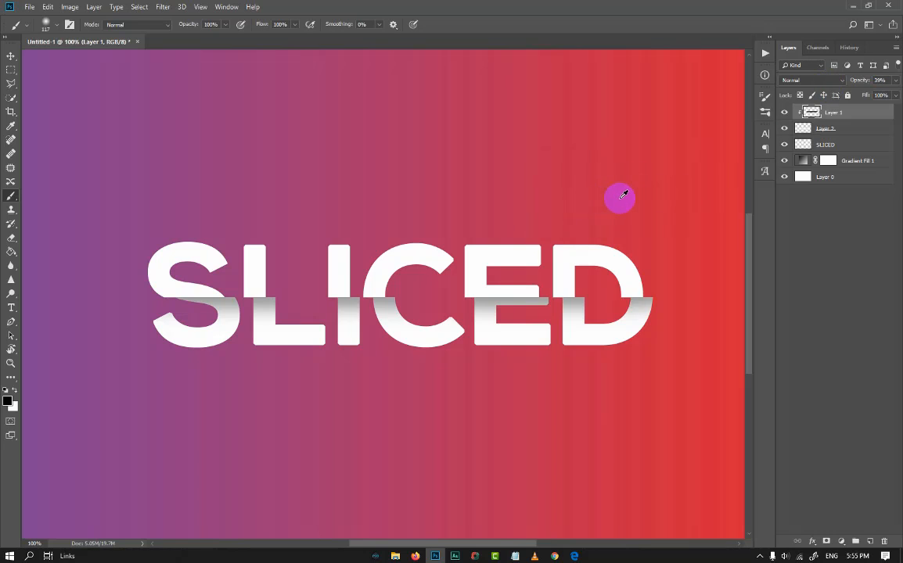
mouse_move(680, 197)
left_mouse_down()
mouse_move(581, 198)
mouse_move(656, 193)
mouse_move(625, 242)
mouse_move(447, 262)
mouse_move(109, 255)
left_mouse_up()
mouse_move(211, 229)
left_mouse_down()
mouse_move(217, 233)
mouse_move(171, 232)
left_mouse_up()
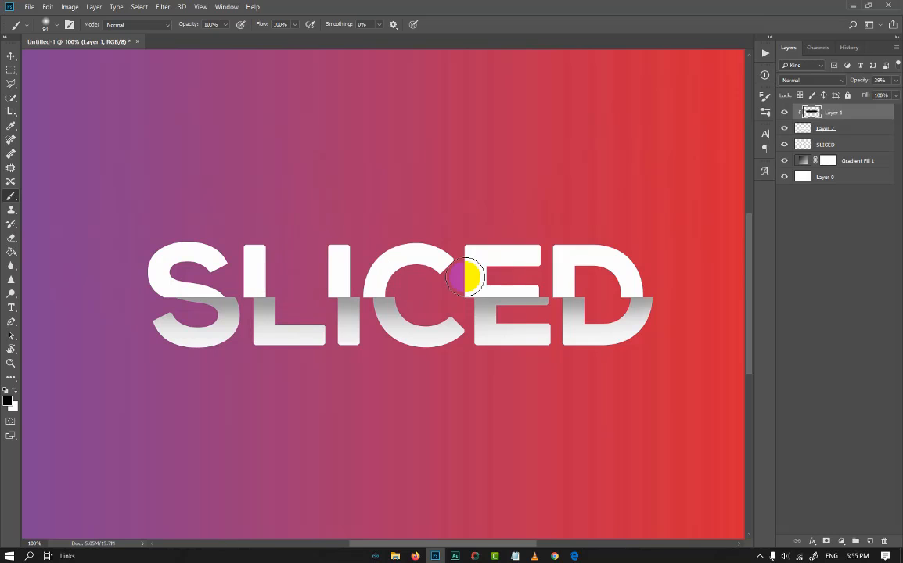
Step: Merge the shadow layer, the lower-half layer and the SLICED layer into a single layer
scroll(112, 275, "down", 2)
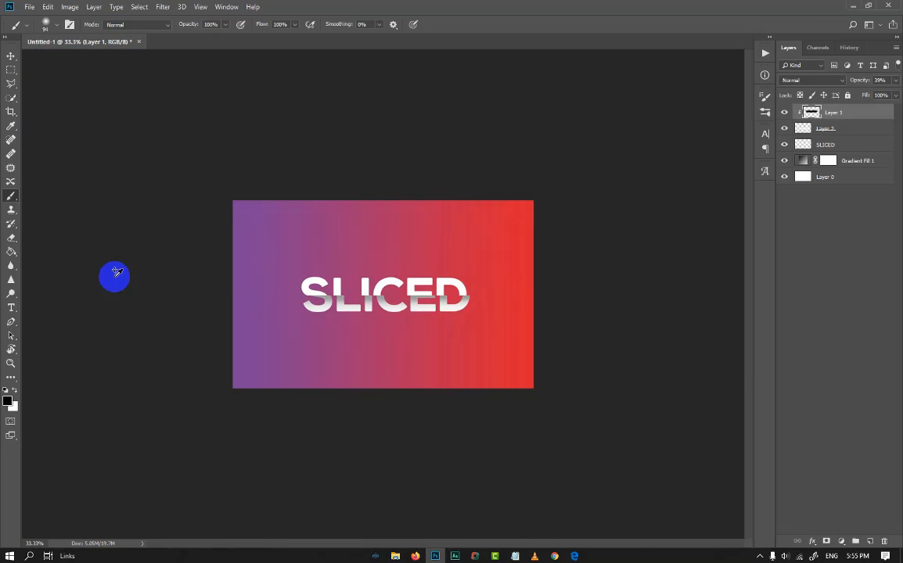
scroll(115, 273, "up", 1)
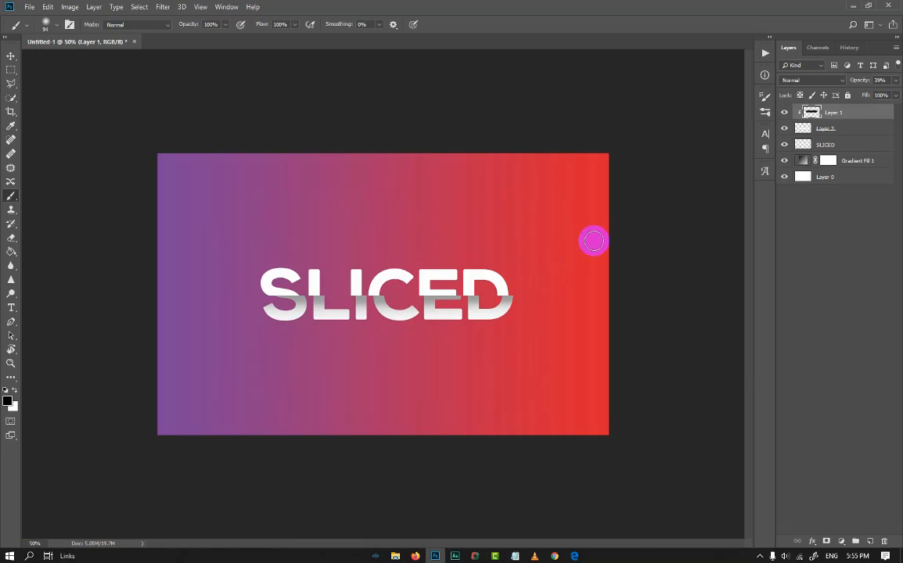
scroll(593, 240, "up", 1)
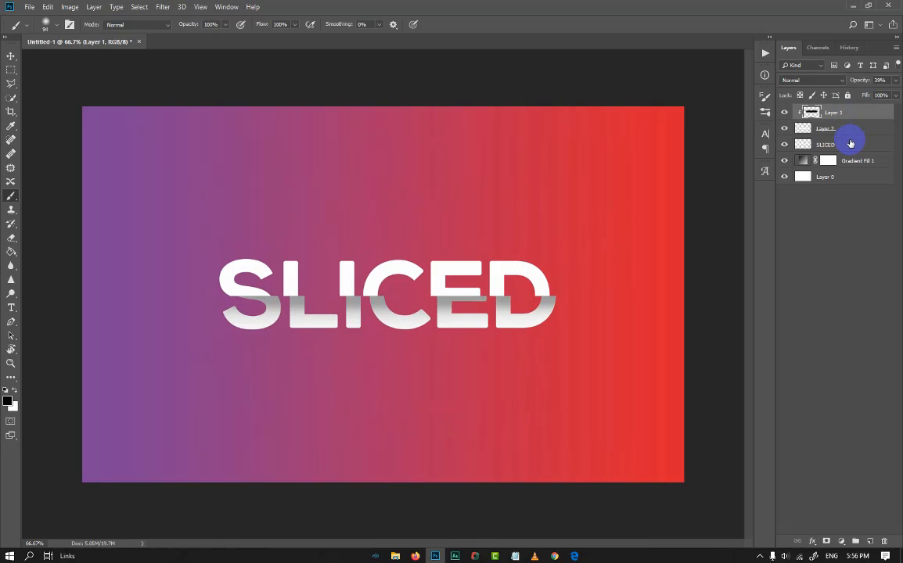
left_click(851, 143, "ctrl")
right_click(868, 136)
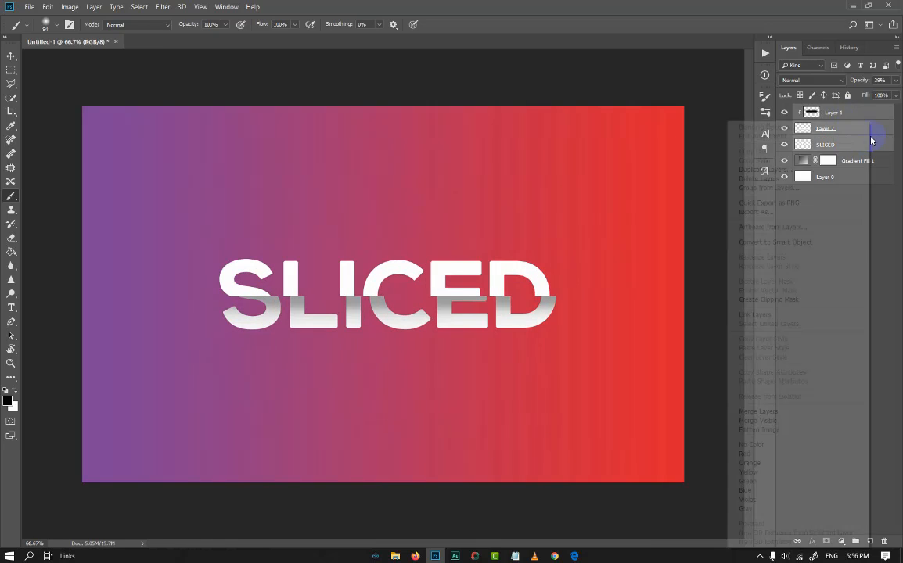
left_click(758, 410)
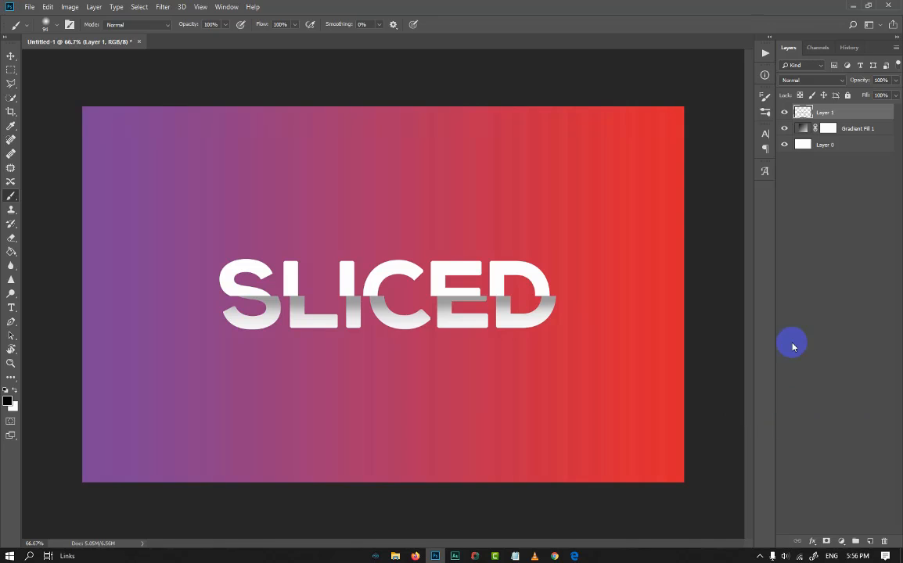
Step: Add an outside stroke with a size of 1 px to the merged lettering layer
double_click(880, 118)
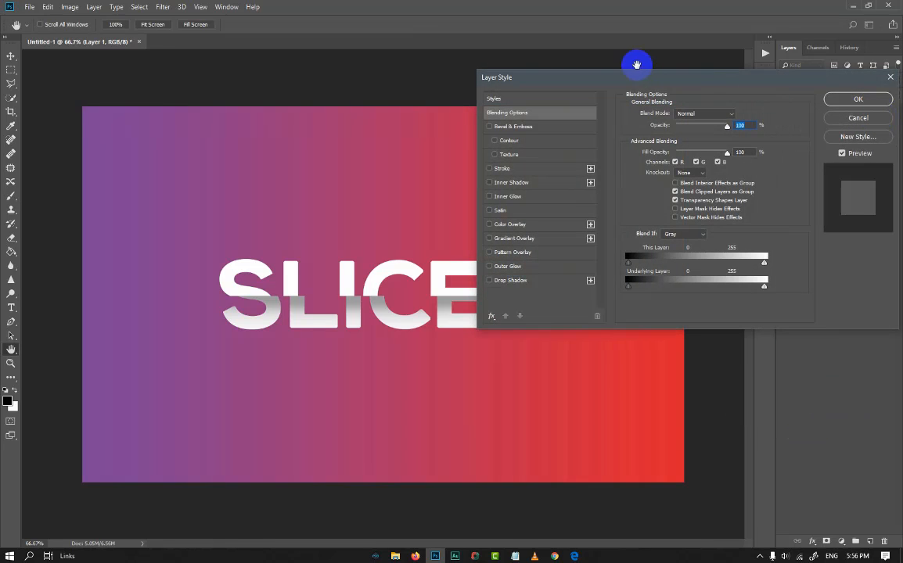
left_click_drag(637, 66, 685, 61)
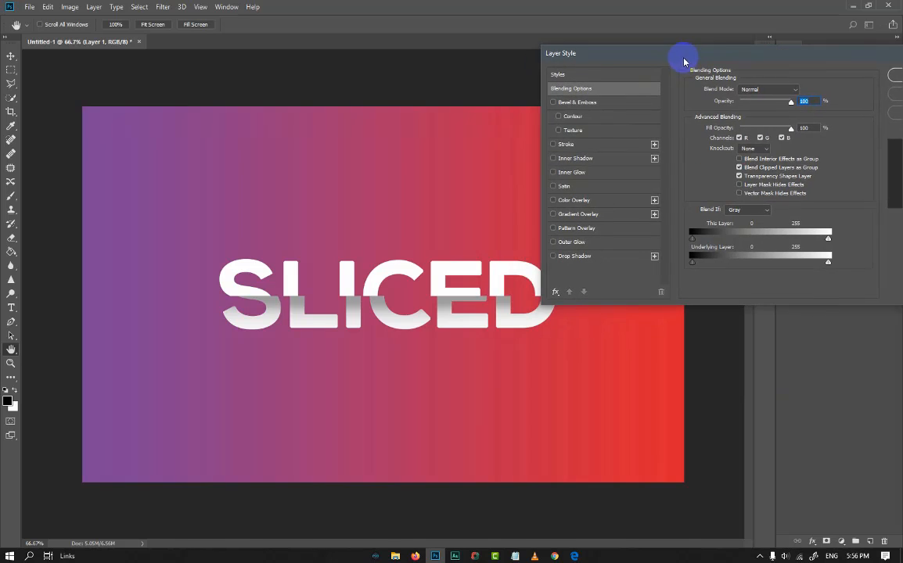
left_click(554, 145)
left_click(594, 145)
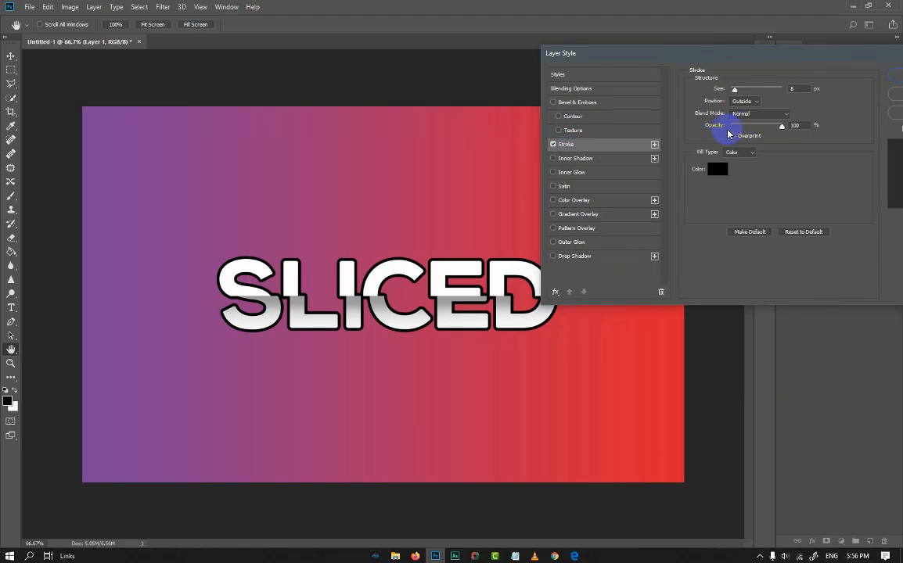
double_click(790, 88)
type("1")
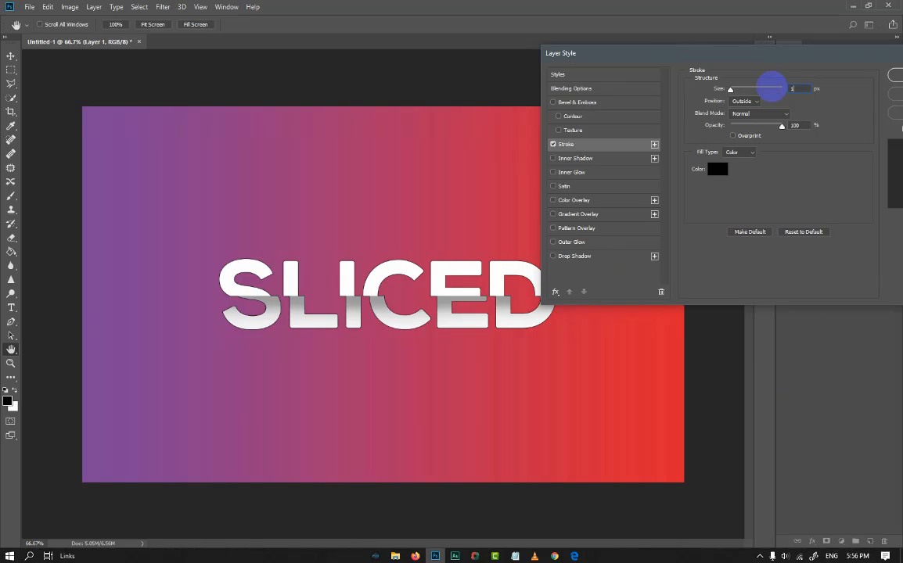
Step: Set the stroke colour to the purple #8a3e87 by sampling the gradient background
left_click(718, 170)
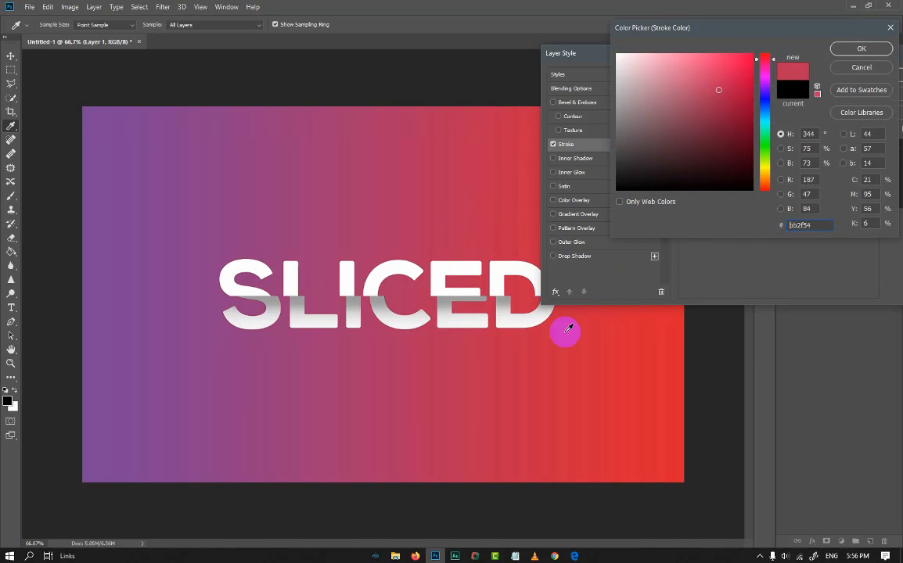
mouse_move(570, 329)
left_mouse_down()
mouse_move(644, 371)
mouse_move(430, 356)
mouse_move(460, 322)
left_mouse_up()
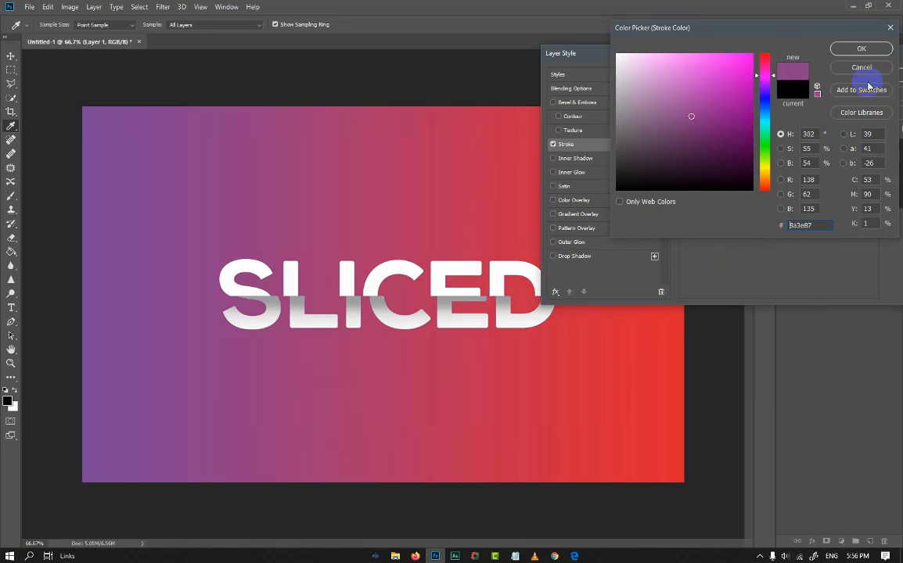
left_click(862, 46)
Step: Add a drop shadow to the lettering with 24 px distance, 3% spread and about 27 px size
left_click(554, 257)
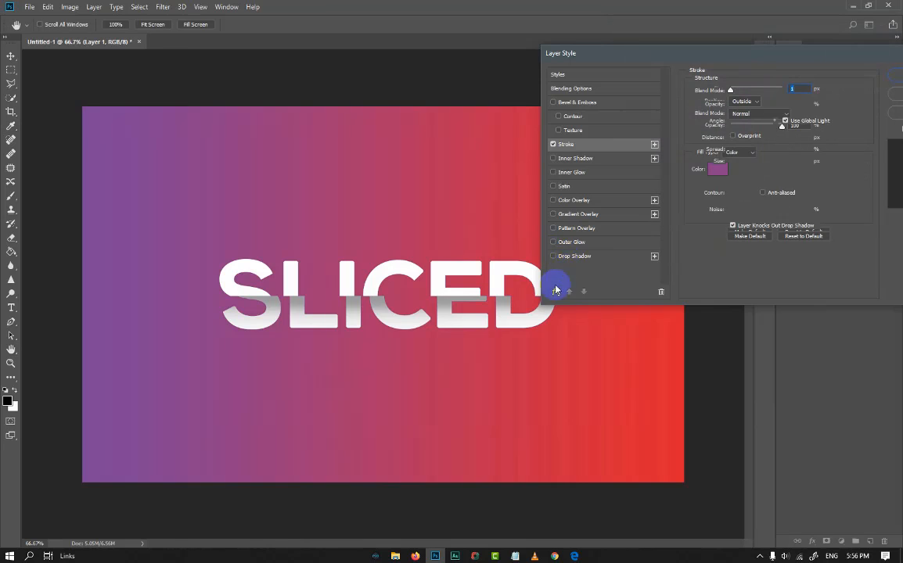
left_click_drag(568, 333, 554, 278)
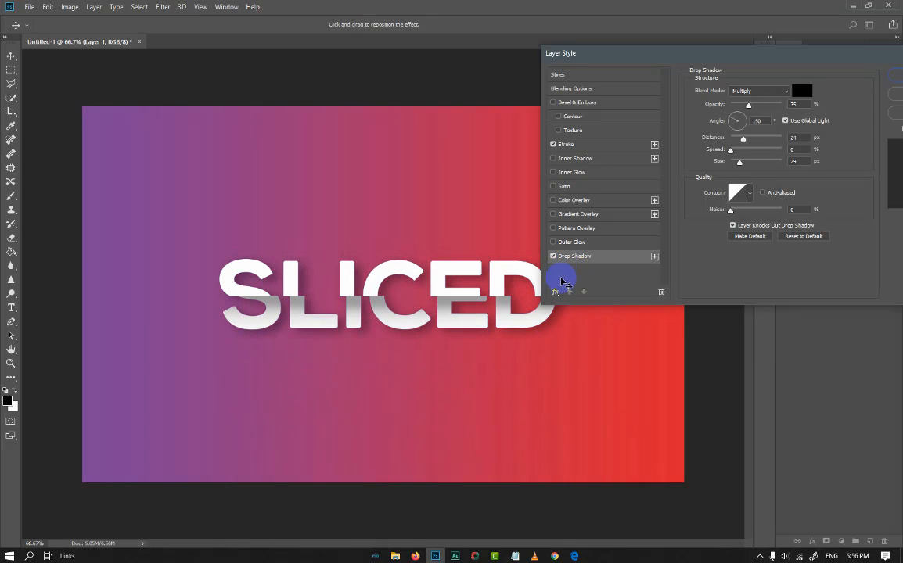
left_click_drag(834, 54, 758, 51)
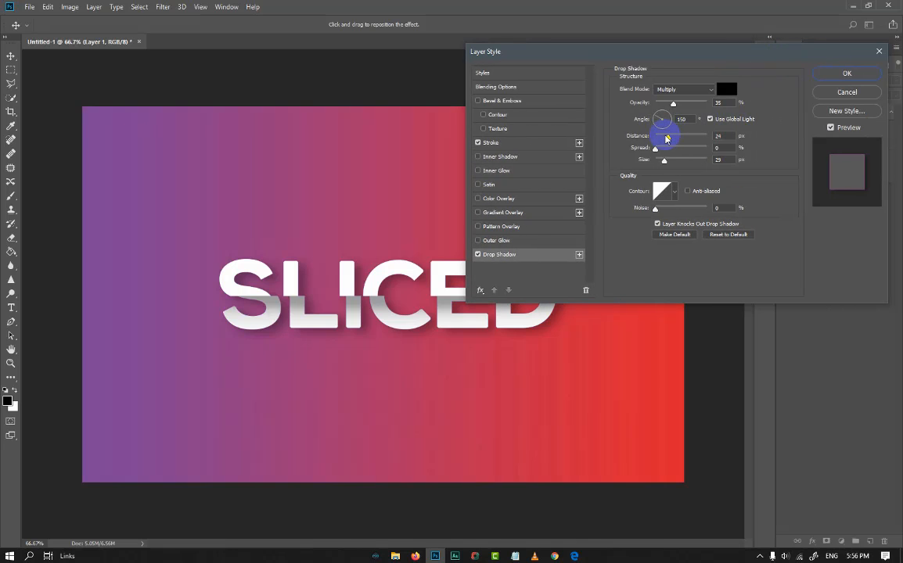
left_click_drag(656, 149, 676, 162)
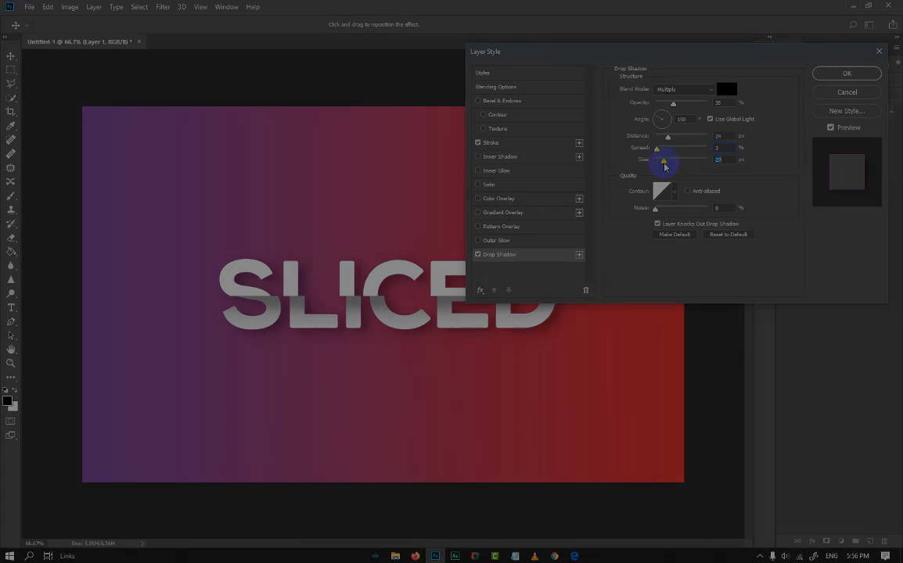